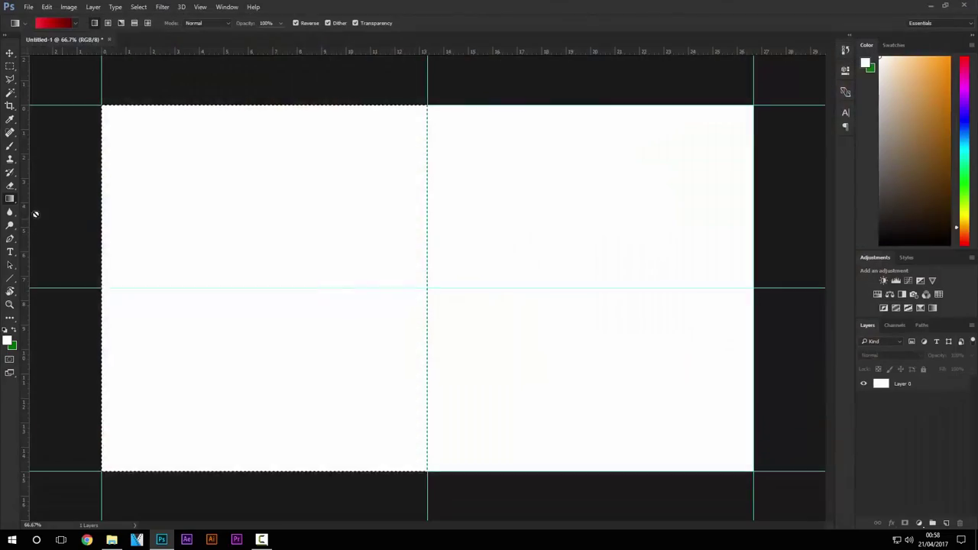
Step: Drag a vertical red-to-dark-red gradient down the left half on layer BG 1
{"action": "left_click_drag", "start_coordinate": [264, 111], "coordinate": [263, 468]}
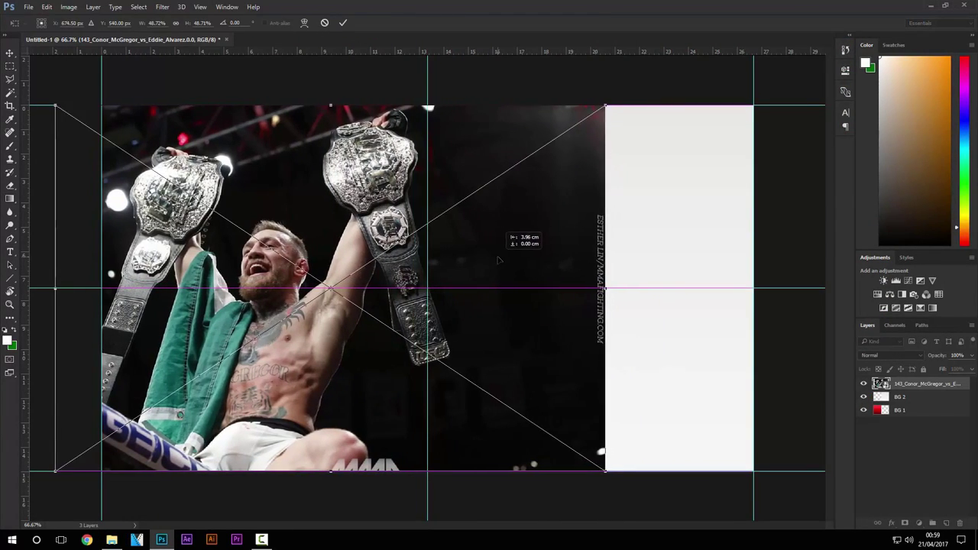
Step: Check the Image adjustment commands, then merge the two border shapes into one layer
{"action": "left_click", "coordinate": [68, 7]}
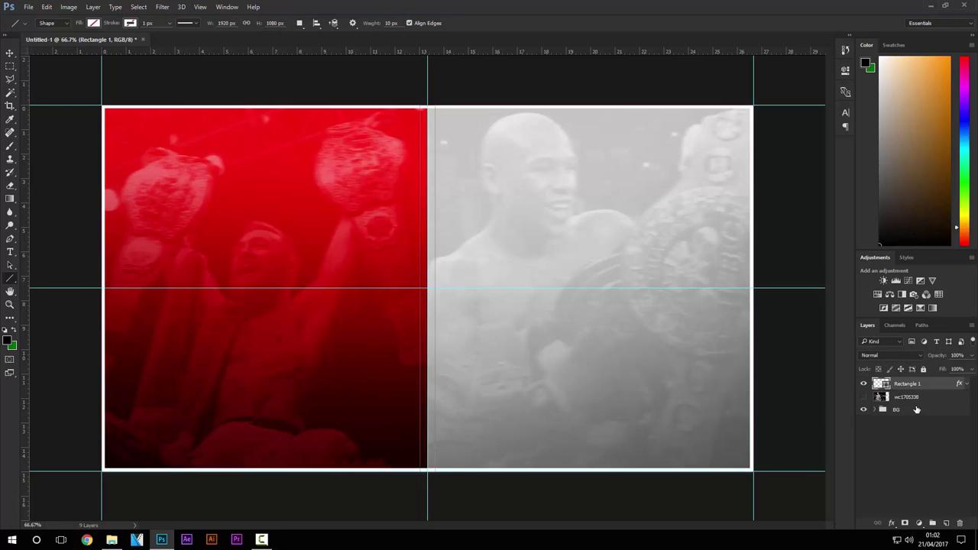
{"action": "right_click", "coordinate": [926, 391]}
{"action": "left_click", "coordinate": [807, 372]}
{"action": "double_click", "coordinate": [903, 384]}
Step: Name the merged layer Border and move the McGregor photo into the left half
{"action": "type", "text": "Border"}
{"action": "key", "text": "Return"}
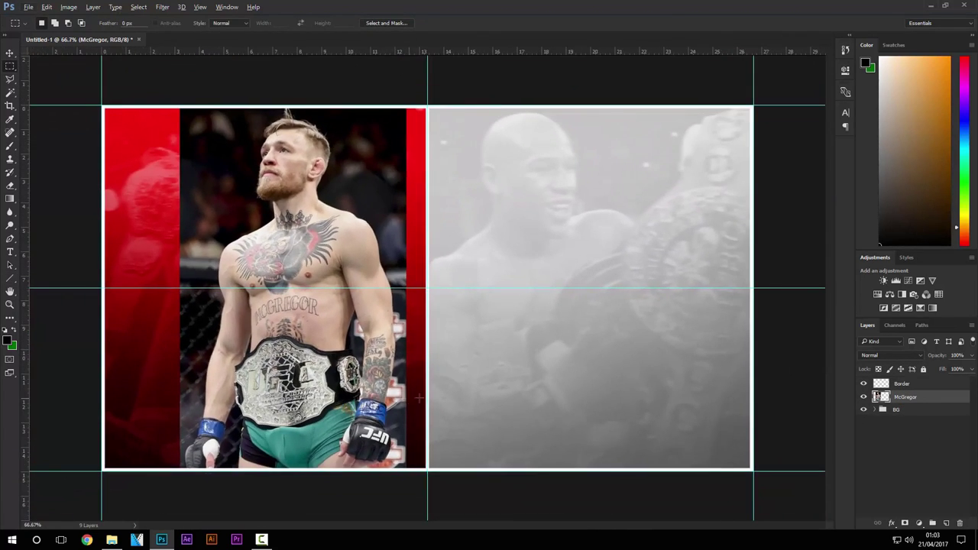
{"action": "key", "text": "ctrl+t"}
{"action": "left_click_drag", "start_coordinate": [266, 135], "coordinate": [304, 164]}
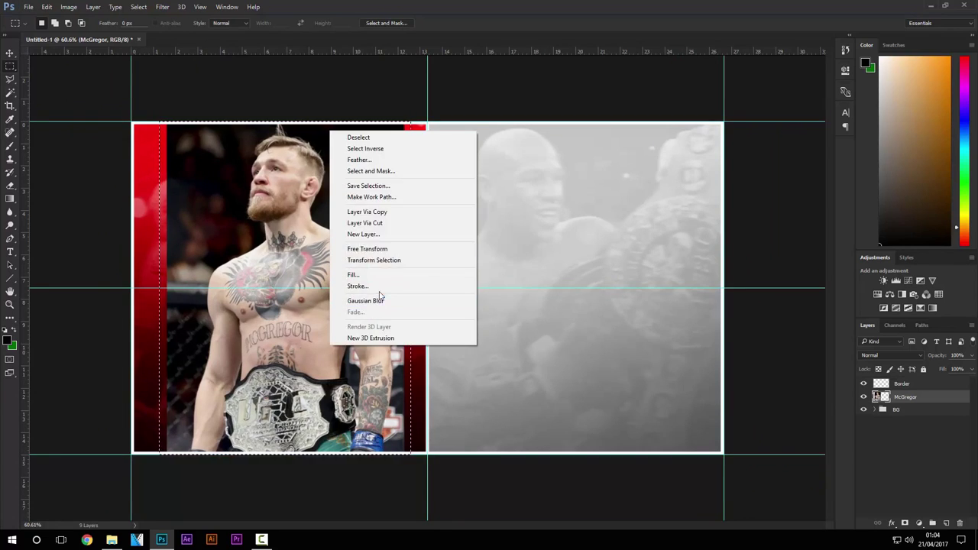
Step: Zoom in with the Pen tool and place the first anchor on McGregor's forearm
{"action": "key", "text": "Escape"}
{"action": "key", "text": "p"}
{"action": "scroll", "coordinate": [377, 440], "scroll_direction": "up", "scroll_amount": 2}
{"action": "scroll", "coordinate": [378, 440], "scroll_direction": "up", "scroll_amount": 2}
{"action": "scroll", "coordinate": [377, 440], "scroll_direction": "up", "scroll_amount": 1}
{"action": "scroll", "coordinate": [377, 440], "scroll_direction": "up", "scroll_amount": 1}
{"action": "left_click", "coordinate": [405, 269]}
{"action": "scroll", "coordinate": [405, 269], "scroll_direction": "up", "scroll_amount": 2}
Step: Trace anchor points up McGregor's forearm and upper arm
{"action": "left_click", "coordinate": [417, 287]}
{"action": "scroll", "coordinate": [435, 159], "scroll_direction": "up", "scroll_amount": 3}
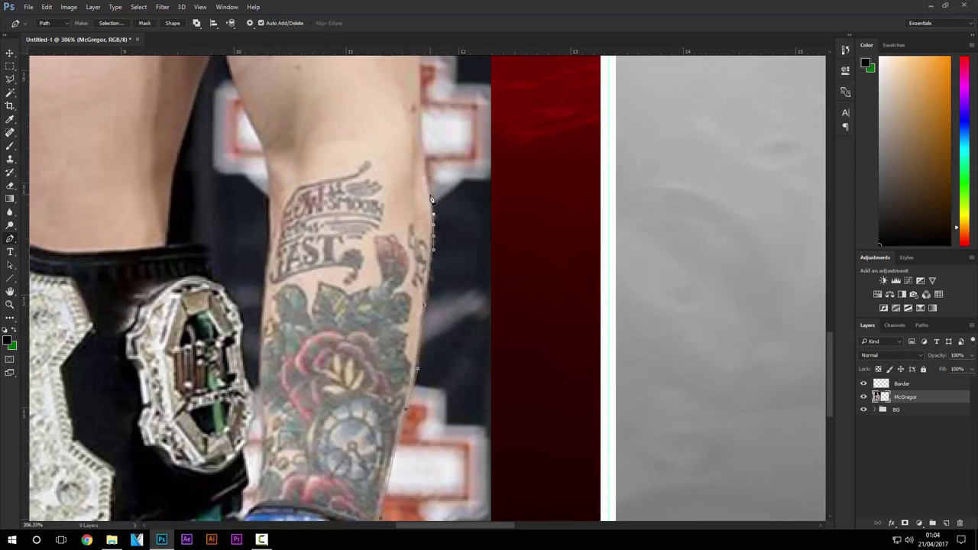
{"action": "left_click", "coordinate": [421, 130]}
{"action": "scroll", "coordinate": [423, 229], "scroll_direction": "up", "scroll_amount": 8}
{"action": "left_click", "coordinate": [421, 344]}
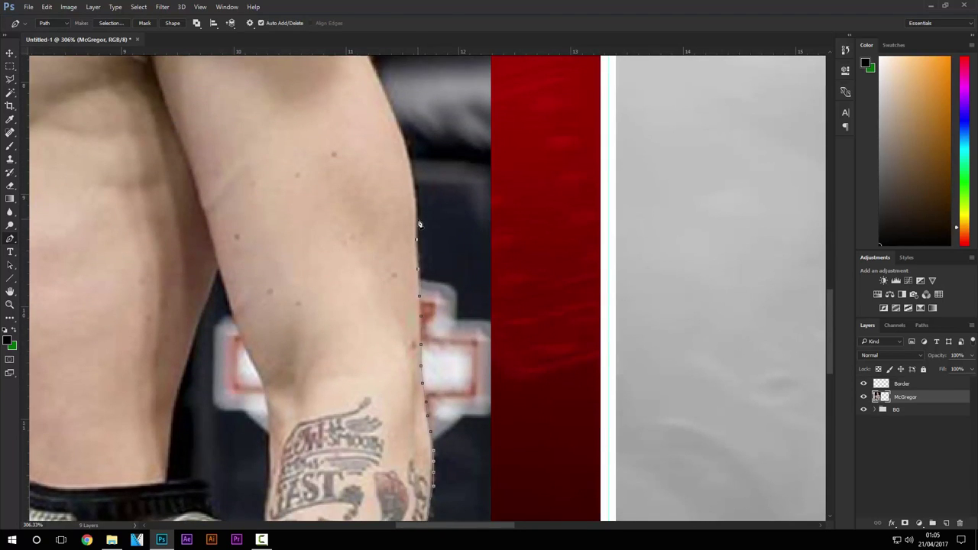
{"action": "left_click", "coordinate": [398, 127]}
{"action": "scroll", "coordinate": [397, 126], "scroll_direction": "up", "scroll_amount": 4}
{"action": "left_click", "coordinate": [375, 148]}
{"action": "scroll", "coordinate": [375, 148], "scroll_direction": "up", "scroll_amount": 2}
{"action": "left_click", "coordinate": [351, 160]}
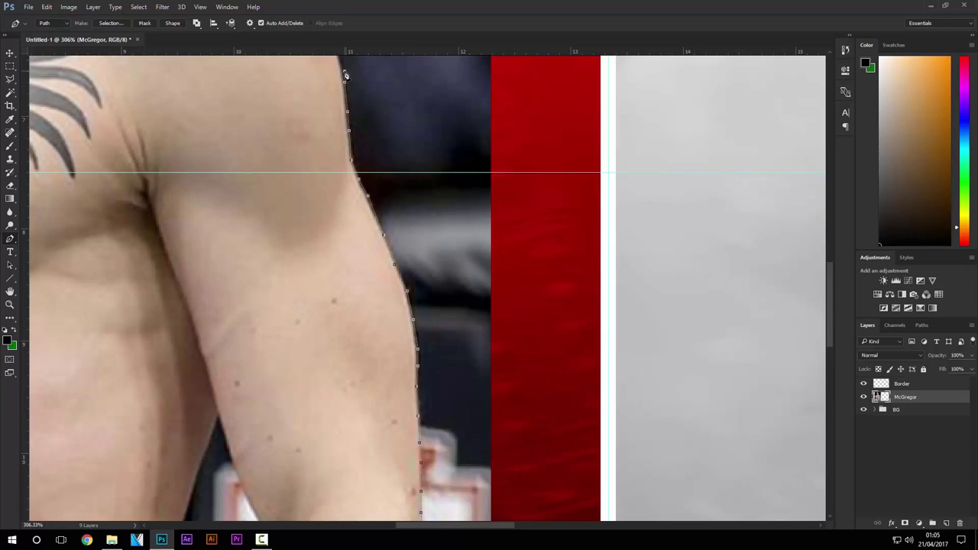
{"action": "scroll", "coordinate": [345, 75], "scroll_direction": "up", "scroll_amount": 5}
{"action": "left_click", "coordinate": [336, 175]}
Step: Continue the outline over the shoulder, up the neck behind the ear, and across the hair
{"action": "scroll", "coordinate": [274, 78], "scroll_direction": "up", "scroll_amount": 3}
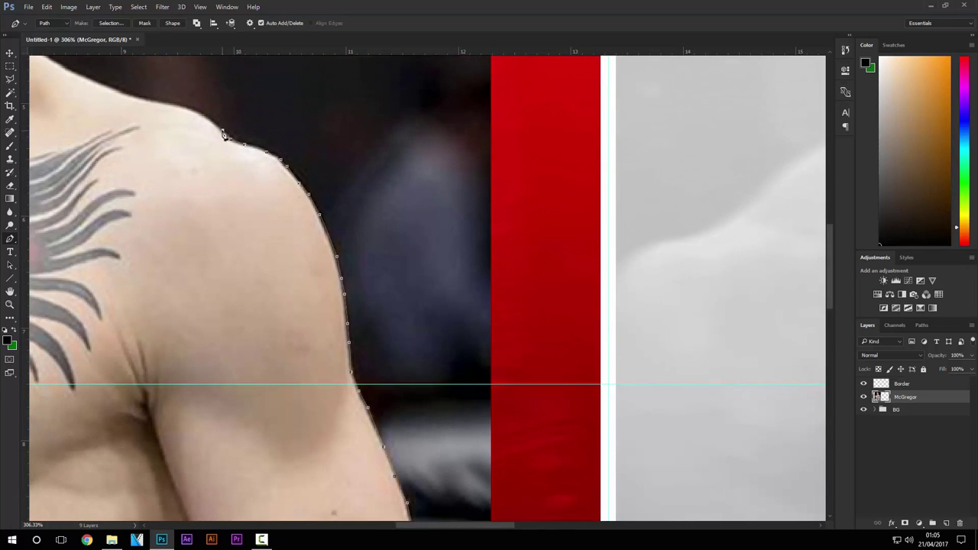
{"action": "scroll", "coordinate": [306, 191], "scroll_direction": "left", "scroll_amount": 3}
{"action": "scroll", "coordinate": [366, 357], "scroll_direction": "up", "scroll_amount": 7}
{"action": "scroll", "coordinate": [365, 357], "scroll_direction": "left", "scroll_amount": 4}
{"action": "left_click", "coordinate": [392, 357]}
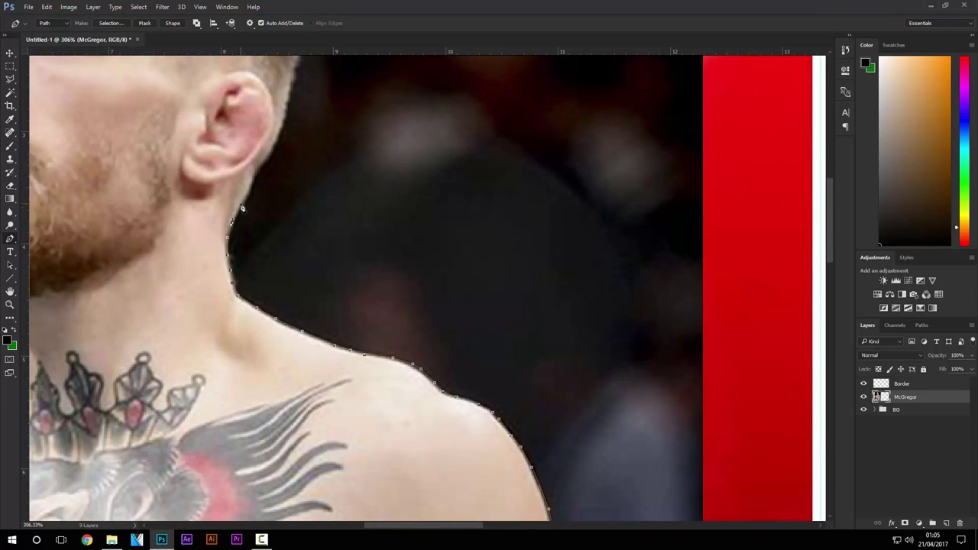
{"action": "scroll", "coordinate": [294, 89], "scroll_direction": "up", "scroll_amount": 2}
{"action": "left_click", "coordinate": [304, 125]}
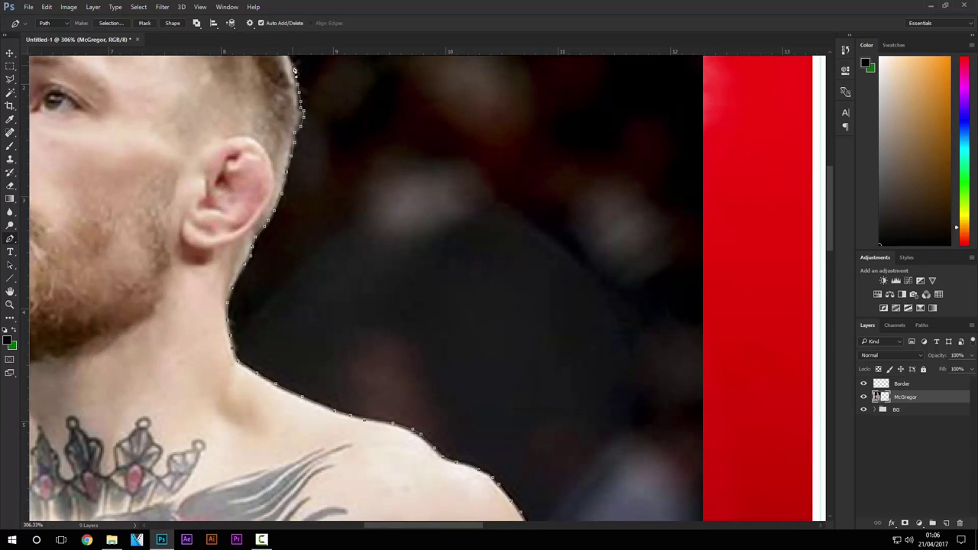
{"action": "scroll", "coordinate": [295, 71], "scroll_direction": "up", "scroll_amount": 2}
{"action": "left_click", "coordinate": [286, 134]}
{"action": "scroll", "coordinate": [251, 89], "scroll_direction": "up", "scroll_amount": 2}
{"action": "left_click", "coordinate": [241, 130]}
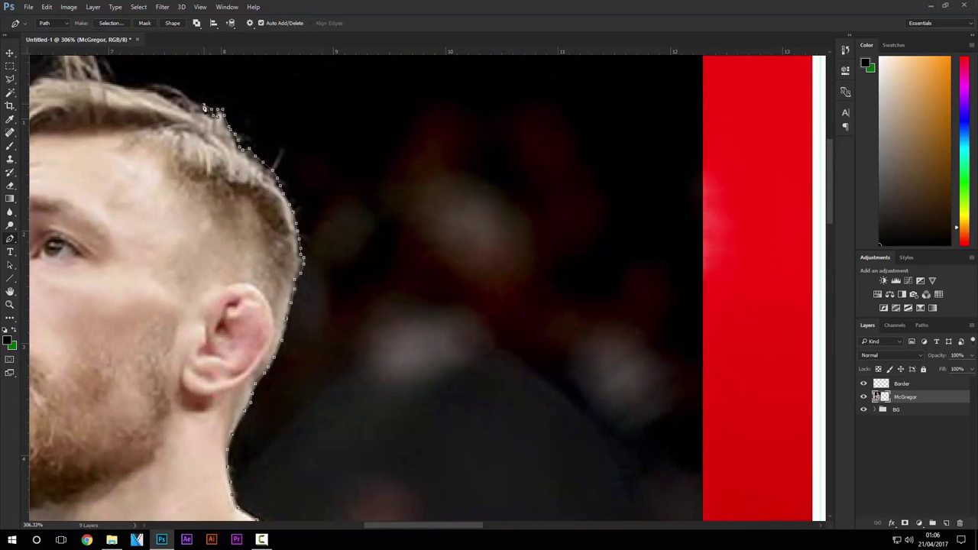
{"action": "scroll", "coordinate": [150, 91], "scroll_direction": "up", "scroll_amount": 1}
{"action": "scroll", "coordinate": [120, 114], "scroll_direction": "up", "scroll_amount": 1}
{"action": "left_click", "coordinate": [197, 149]}
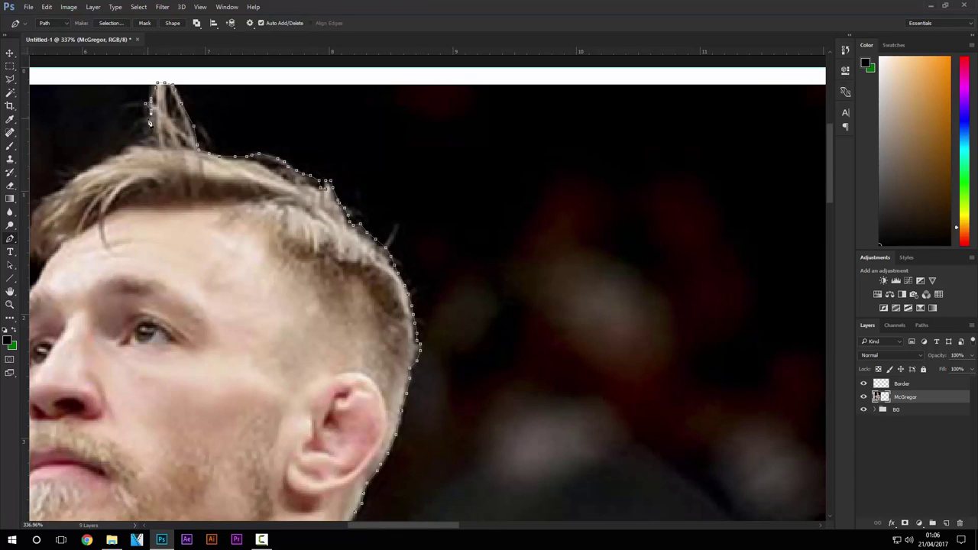
{"action": "scroll", "coordinate": [43, 201], "scroll_direction": "up", "scroll_amount": 1}
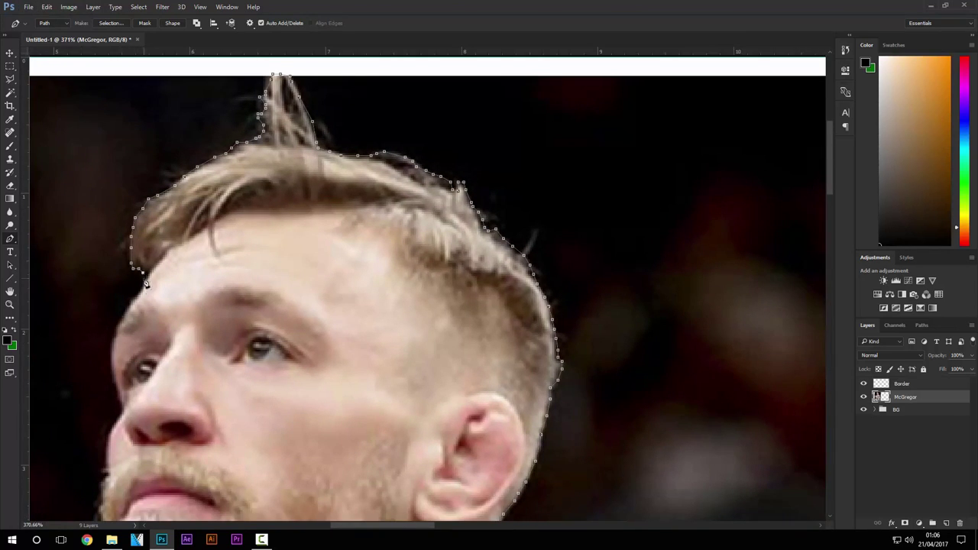
Step: Trace down the jaw, beard and neck, then along the left shoulder
{"action": "scroll", "coordinate": [103, 413], "scroll_direction": "down", "scroll_amount": 5}
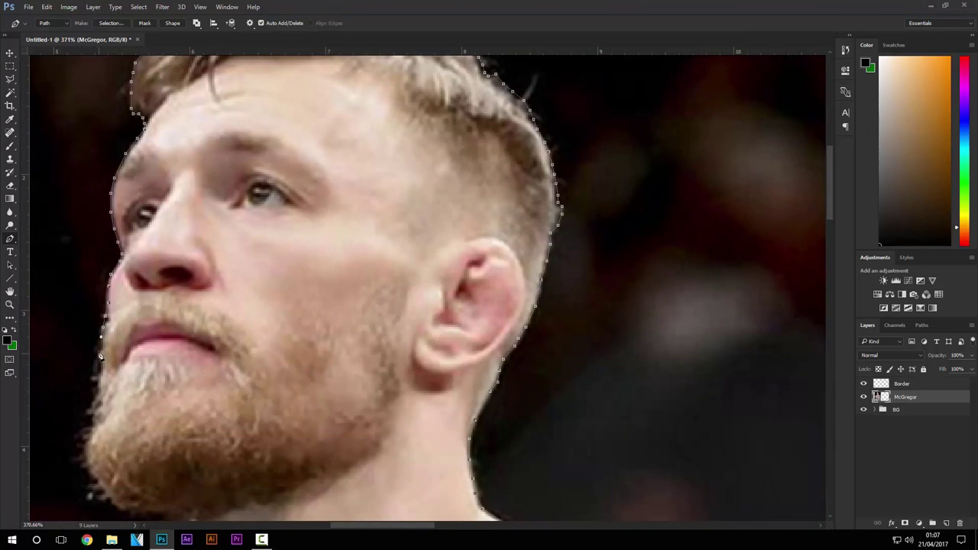
{"action": "scroll", "coordinate": [117, 510], "scroll_direction": "down", "scroll_amount": 2}
{"action": "left_click", "coordinate": [152, 462]}
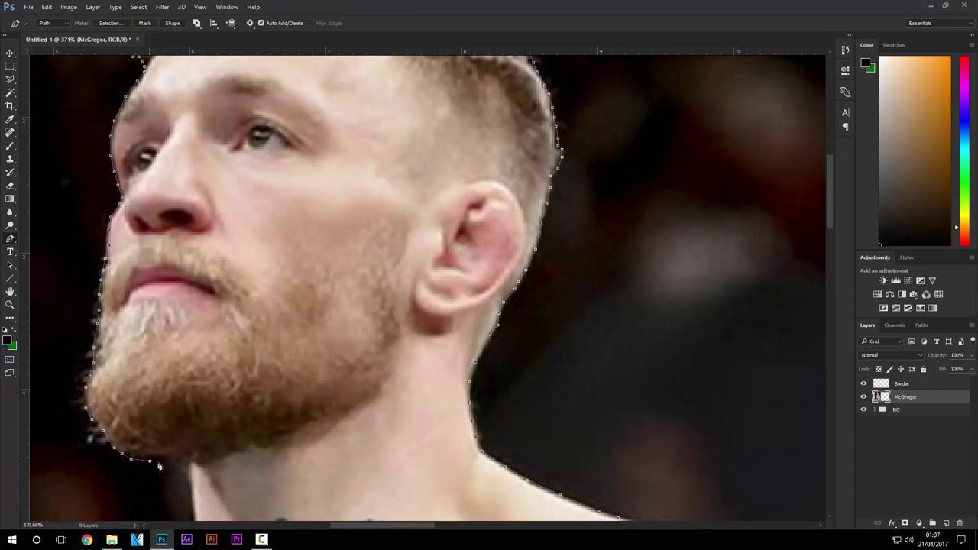
{"action": "scroll", "coordinate": [195, 500], "scroll_direction": "down", "scroll_amount": 3}
{"action": "left_click", "coordinate": [187, 493]}
{"action": "scroll", "coordinate": [142, 420], "scroll_direction": "down", "scroll_amount": 3}
{"action": "scroll", "coordinate": [207, 444], "scroll_direction": "left", "scroll_amount": 4}
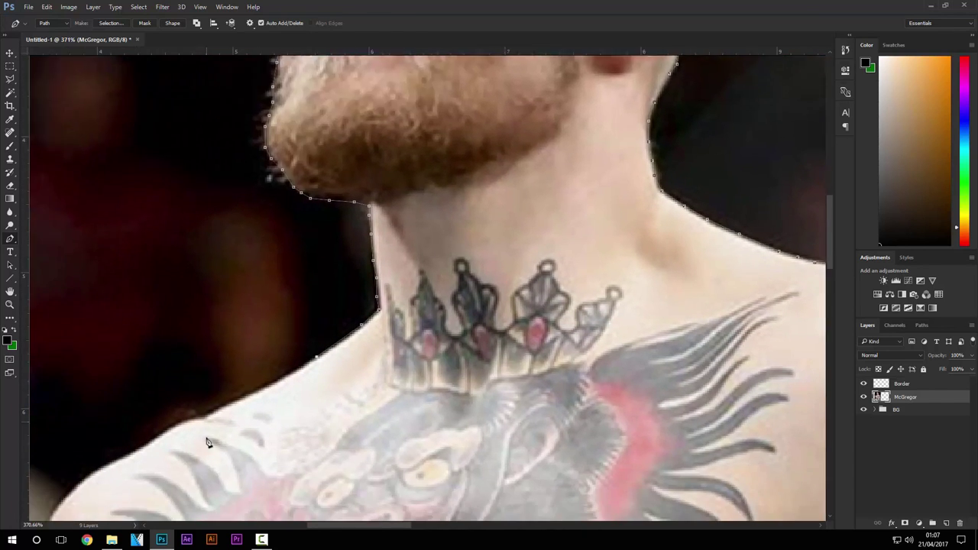
{"action": "scroll", "coordinate": [207, 443], "scroll_direction": "down", "scroll_amount": 3}
{"action": "left_click", "coordinate": [189, 354]}
{"action": "left_click", "coordinate": [57, 453]}
{"action": "scroll", "coordinate": [91, 450], "scroll_direction": "up", "scroll_amount": 1}
{"action": "scroll", "coordinate": [153, 397], "scroll_direction": "left", "scroll_amount": 4}
{"action": "scroll", "coordinate": [153, 397], "scroll_direction": "down", "scroll_amount": 3}
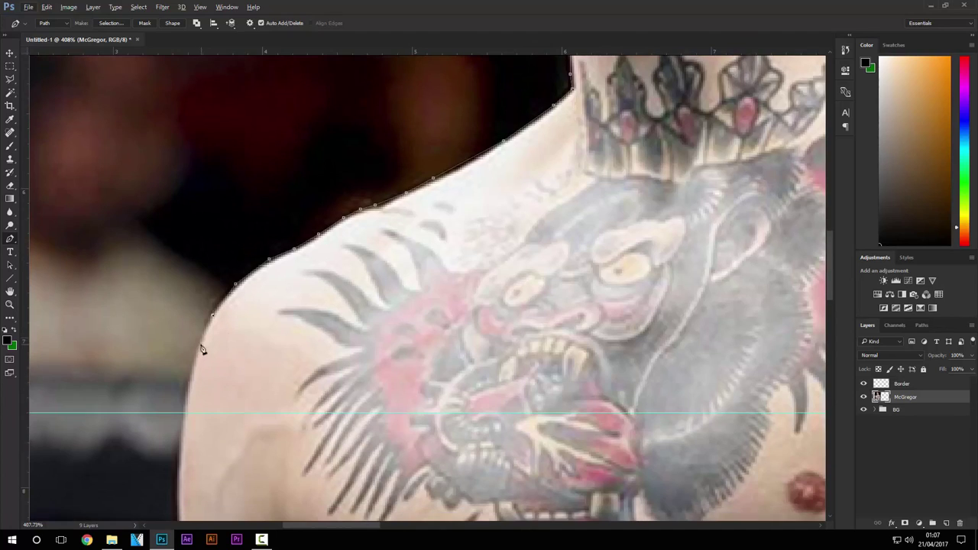
{"action": "left_click", "coordinate": [179, 478]}
{"action": "scroll", "coordinate": [180, 344], "scroll_direction": "down", "scroll_amount": 4}
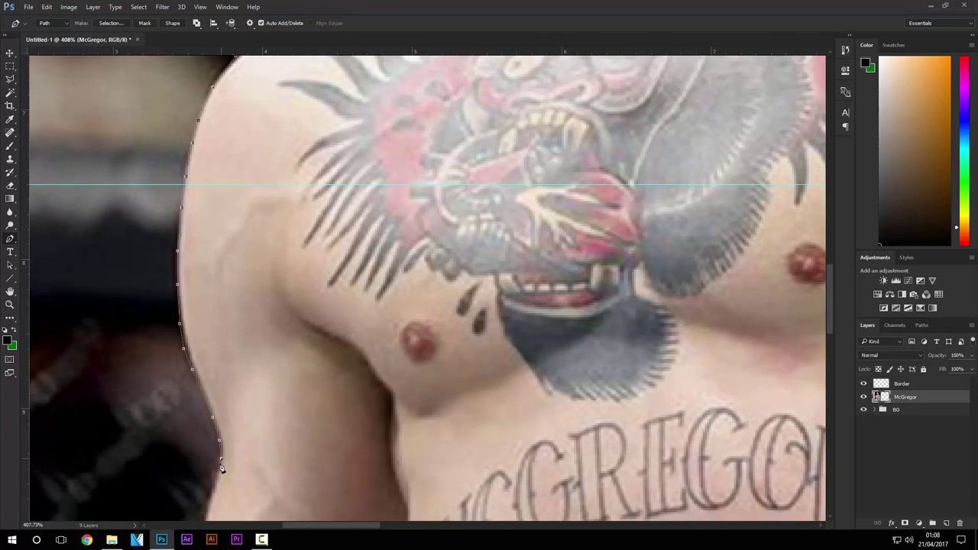
Step: Follow the arm down beside the belt, close the path and load it as a selection
{"action": "left_click", "coordinate": [217, 476]}
{"action": "scroll", "coordinate": [208, 312], "scroll_direction": "down", "scroll_amount": 4}
{"action": "left_click", "coordinate": [179, 434]}
{"action": "scroll", "coordinate": [130, 351], "scroll_direction": "down", "scroll_amount": 4}
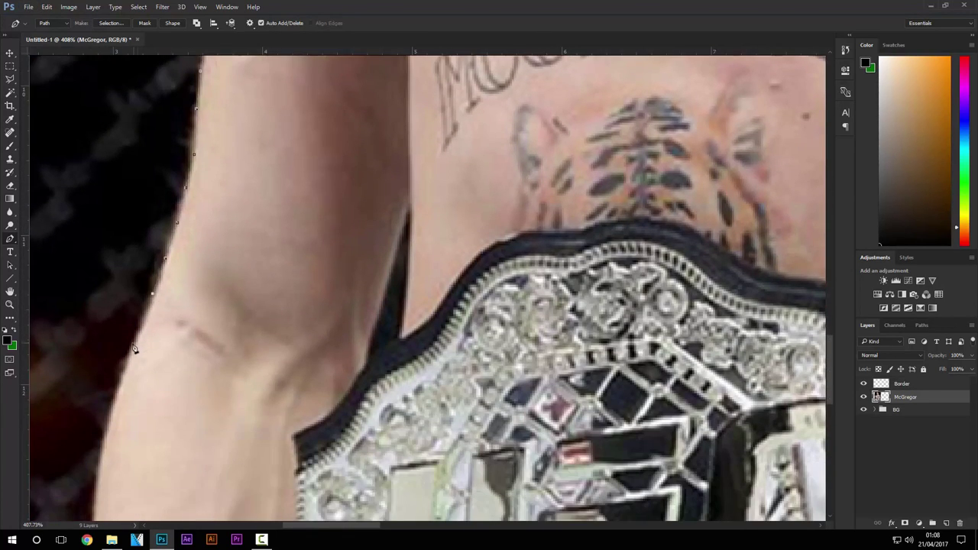
{"action": "left_click", "coordinate": [103, 373]}
{"action": "scroll", "coordinate": [98, 305], "scroll_direction": "down", "scroll_amount": 3}
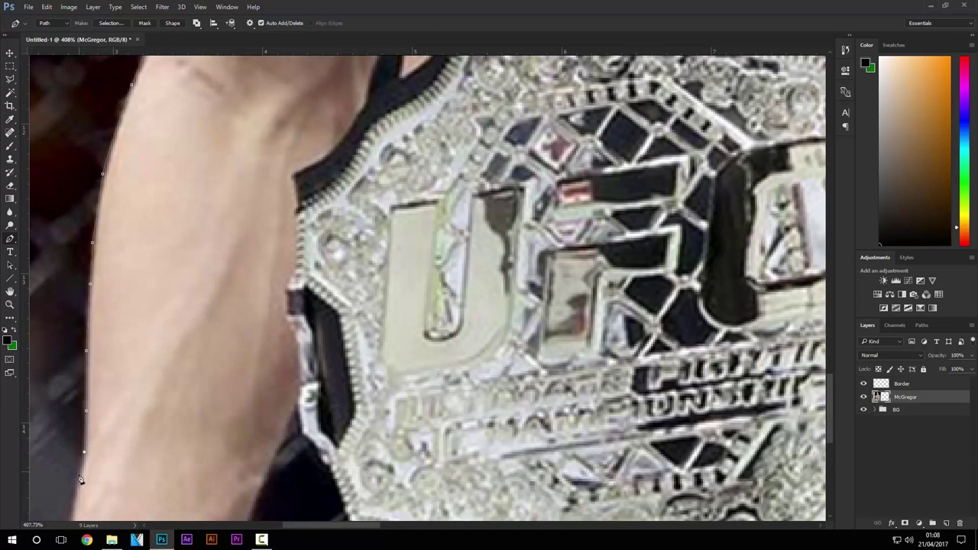
{"action": "left_click", "coordinate": [82, 478]}
{"action": "scroll", "coordinate": [68, 480], "scroll_direction": "down", "scroll_amount": 2}
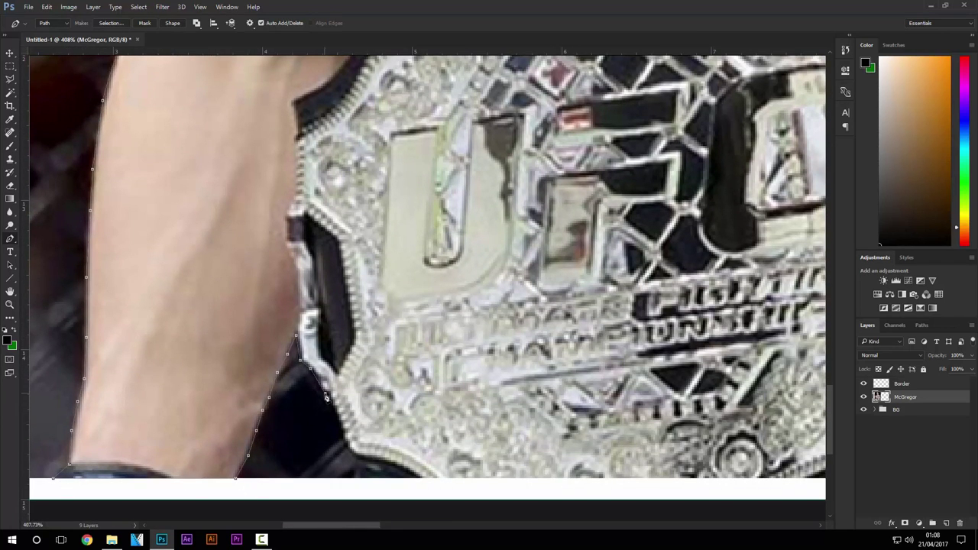
{"action": "scroll", "coordinate": [715, 489], "scroll_direction": "right", "scroll_amount": 5}
{"action": "scroll", "coordinate": [716, 489], "scroll_direction": "right", "scroll_amount": 5}
{"action": "left_click", "coordinate": [619, 482]}
{"action": "key", "text": "ctrl+Return"}
{"action": "key", "text": "ctrl+0"}
Step: Copy the selected figure onto its own layer named McGregor
{"action": "right_click", "coordinate": [233, 67]}
{"action": "right_click", "coordinate": [257, 229]}
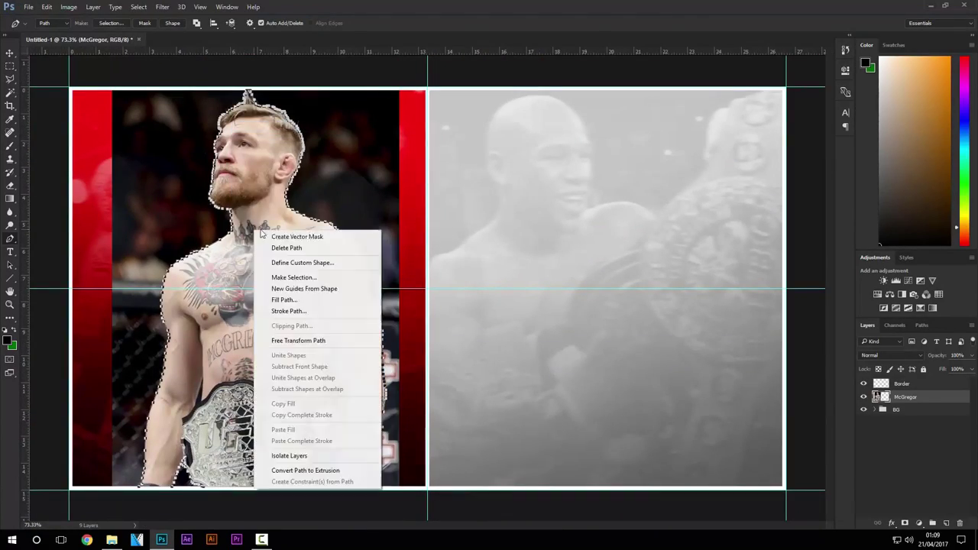
{"action": "key", "text": "l"}
{"action": "right_click", "coordinate": [267, 251]}
{"action": "left_click", "coordinate": [306, 331]}
{"action": "double_click", "coordinate": [902, 396]}
{"action": "type", "text": "McGregor"}
{"action": "key", "text": "Return"}
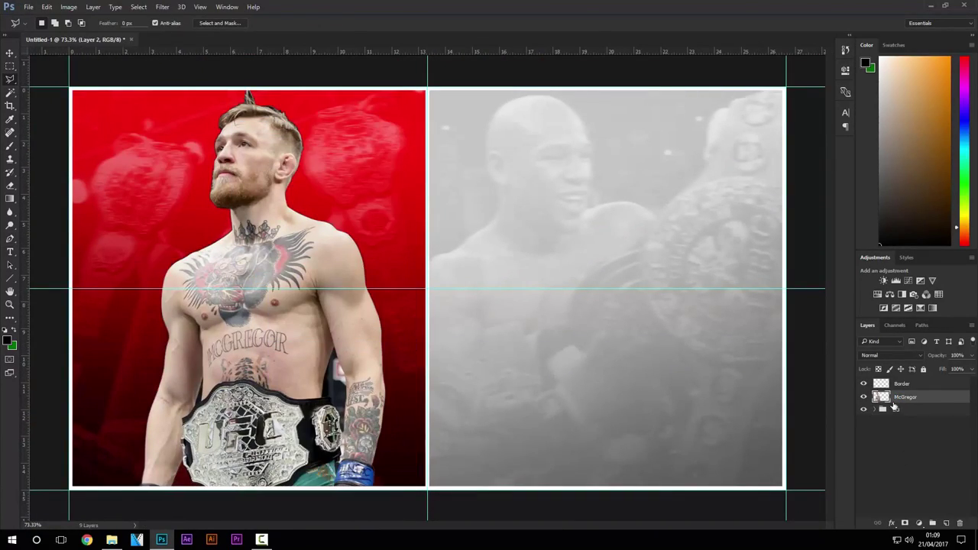
Step: Start a Pen path for the arm-torso gap with an anchor on the belt edge
{"action": "key", "text": "p"}
{"action": "scroll", "coordinate": [89, 269], "scroll_direction": "up", "scroll_amount": 2}
{"action": "scroll", "coordinate": [90, 269], "scroll_direction": "up", "scroll_amount": 3}
{"action": "scroll", "coordinate": [175, 344], "scroll_direction": "up", "scroll_amount": 1}
{"action": "left_click", "coordinate": [144, 430]}
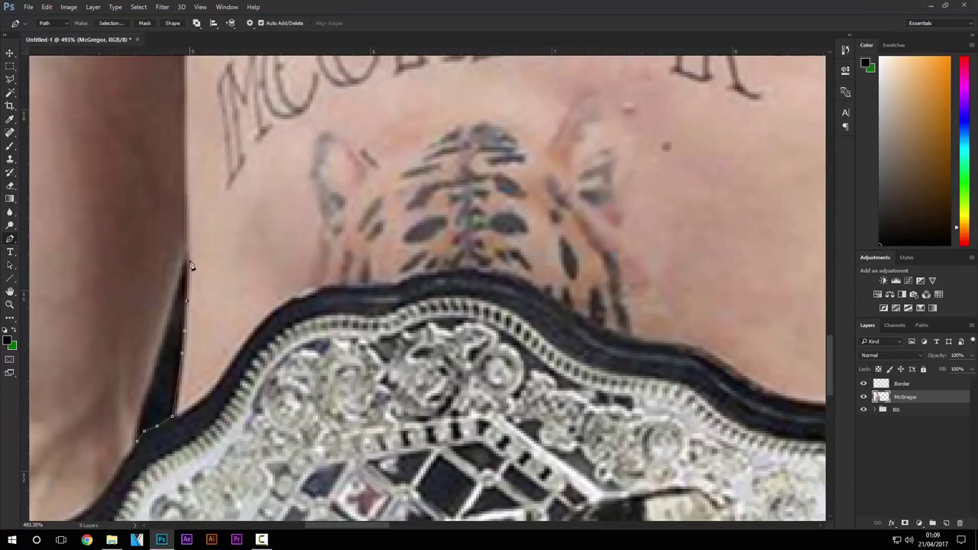
{"action": "right_click", "coordinate": [150, 398]}
Step: Trace the gap along the inner arm edge down past the wrist
{"action": "key", "text": "Escape"}
{"action": "scroll", "coordinate": [790, 277], "scroll_direction": "down", "scroll_amount": 3}
{"action": "scroll", "coordinate": [493, 311], "scroll_direction": "down", "scroll_amount": 2}
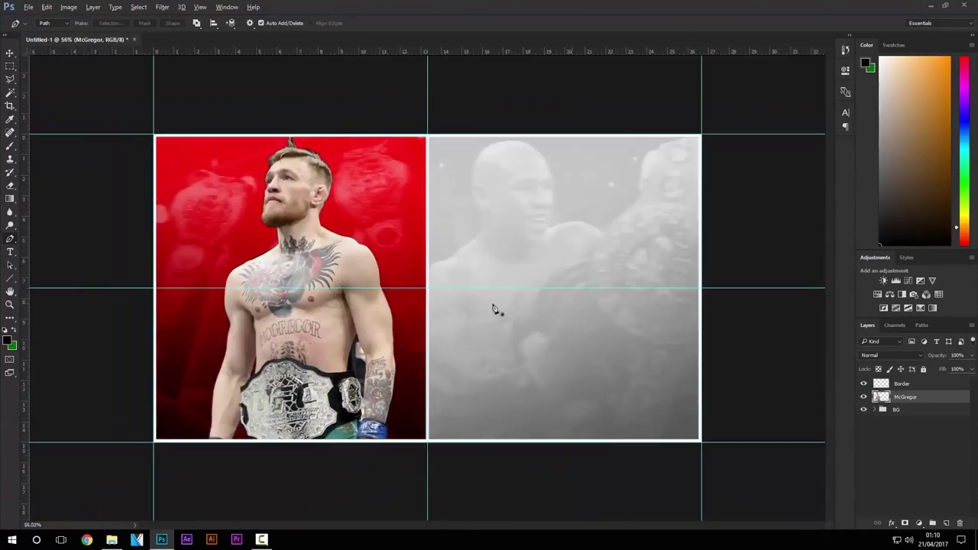
{"action": "scroll", "coordinate": [288, 372], "scroll_direction": "up", "scroll_amount": 3}
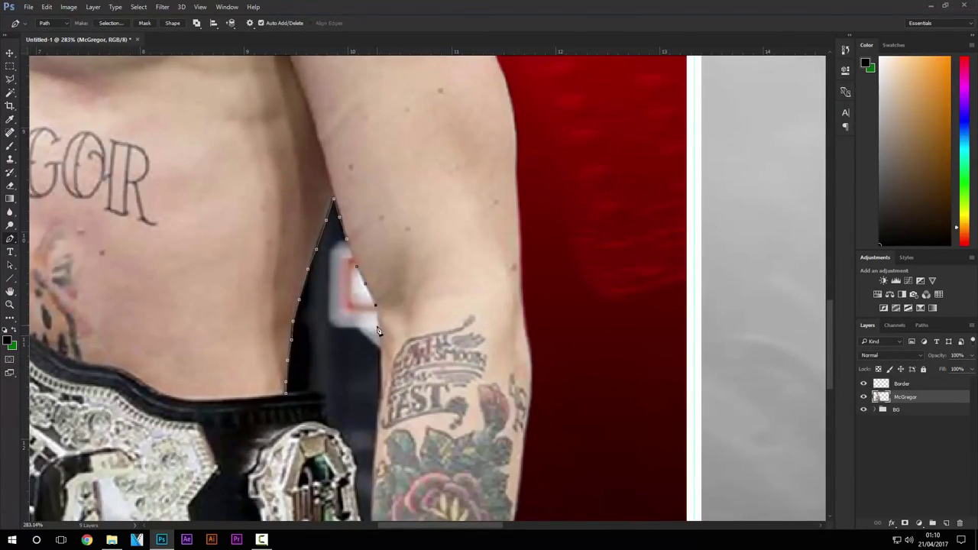
{"action": "scroll", "coordinate": [374, 481], "scroll_direction": "down", "scroll_amount": 3}
{"action": "left_click", "coordinate": [372, 357]}
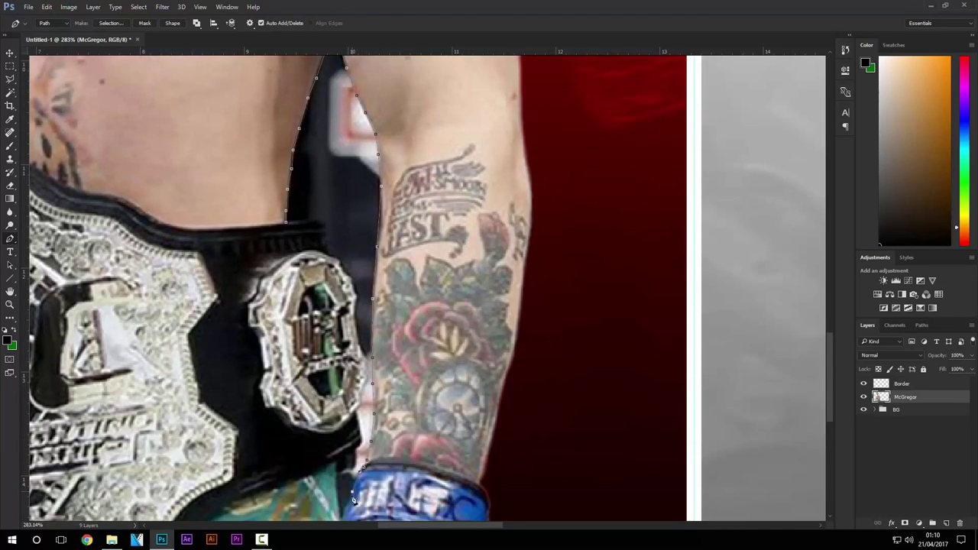
{"action": "left_click", "coordinate": [341, 517]}
{"action": "scroll", "coordinate": [342, 517], "scroll_direction": "down", "scroll_amount": 1}
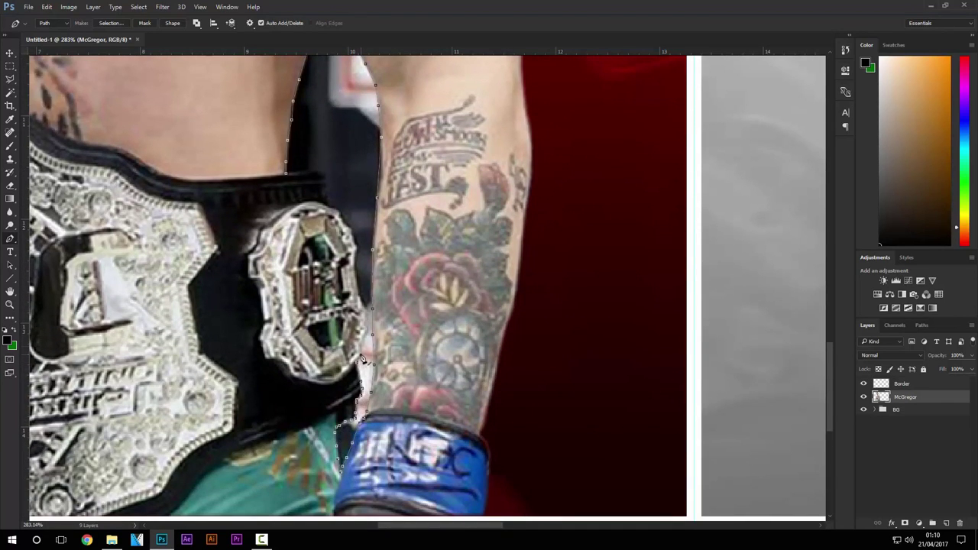
{"action": "scroll", "coordinate": [309, 174], "scroll_direction": "down", "scroll_amount": 1}
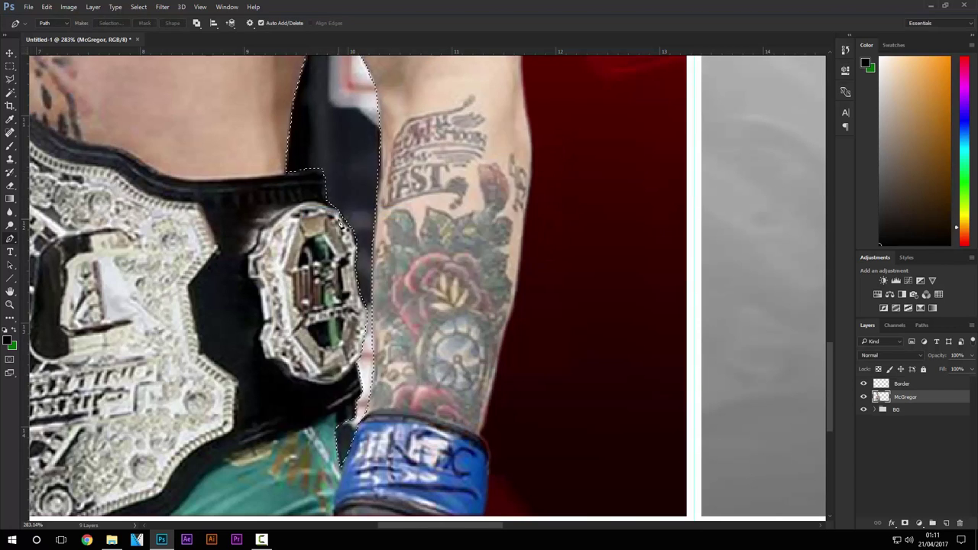
{"action": "scroll", "coordinate": [291, 66], "scroll_direction": "down", "scroll_amount": 3}
{"action": "scroll", "coordinate": [402, 198], "scroll_direction": "up", "scroll_amount": 4}
Step: Set the Eraser brush size to 30 px
{"action": "key", "text": "e"}
{"action": "left_click", "coordinate": [43, 23]}
{"action": "type", "text": "30"}
{"action": "key", "text": "Return"}
{"action": "left_click", "coordinate": [44, 23]}
{"action": "key", "text": "Return"}
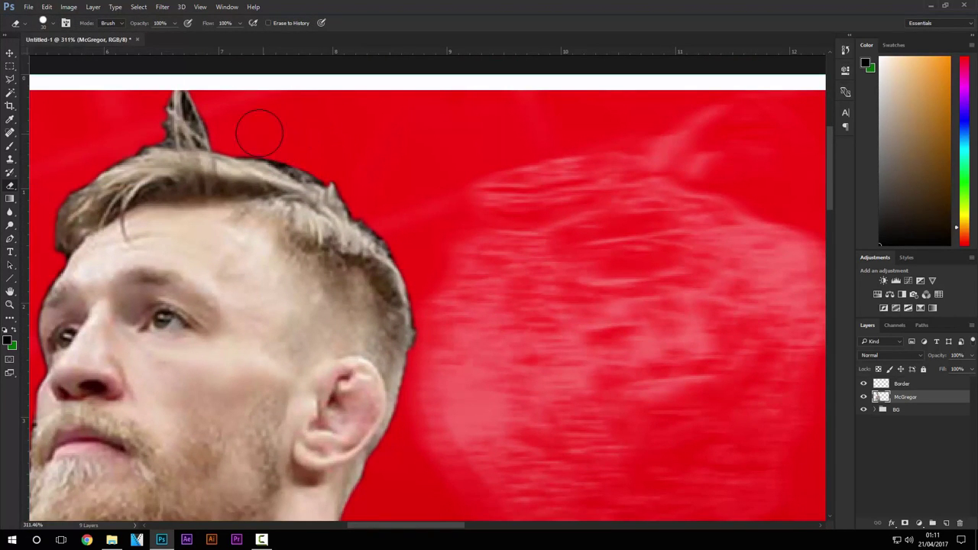
Step: Discard a trial path beside the hair spike and erase stray fringe pixels
{"action": "key", "text": "p"}
{"action": "left_click", "coordinate": [150, 144]}
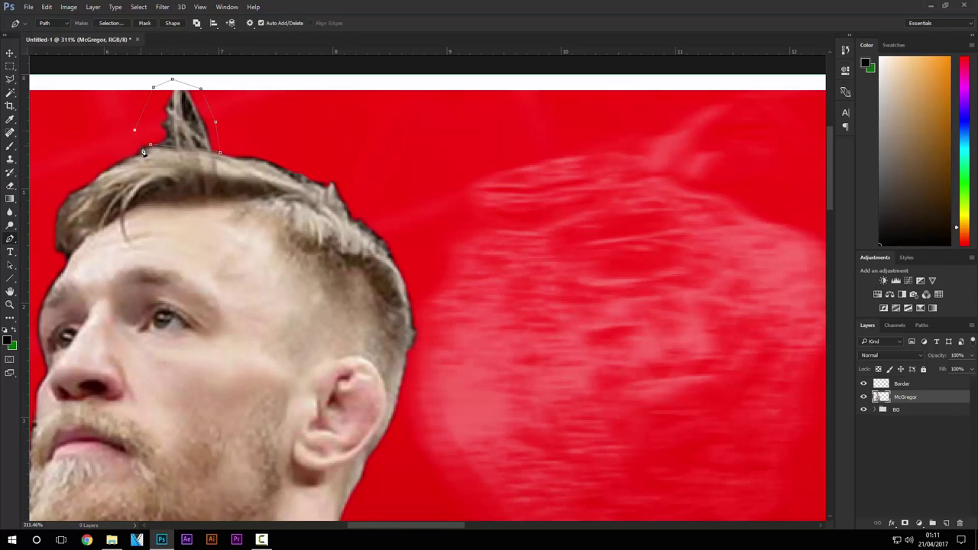
{"action": "key", "text": "Escape"}
{"action": "key", "text": "ctrl+0"}
{"action": "key", "text": "e"}
{"action": "scroll", "coordinate": [157, 219], "scroll_direction": "up", "scroll_amount": 3}
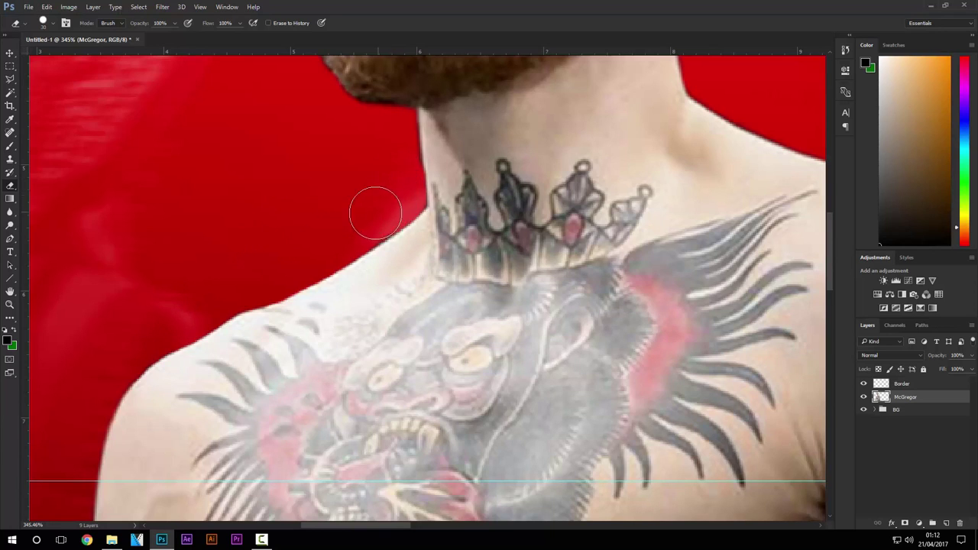
{"action": "key", "text": "ctrl+0"}
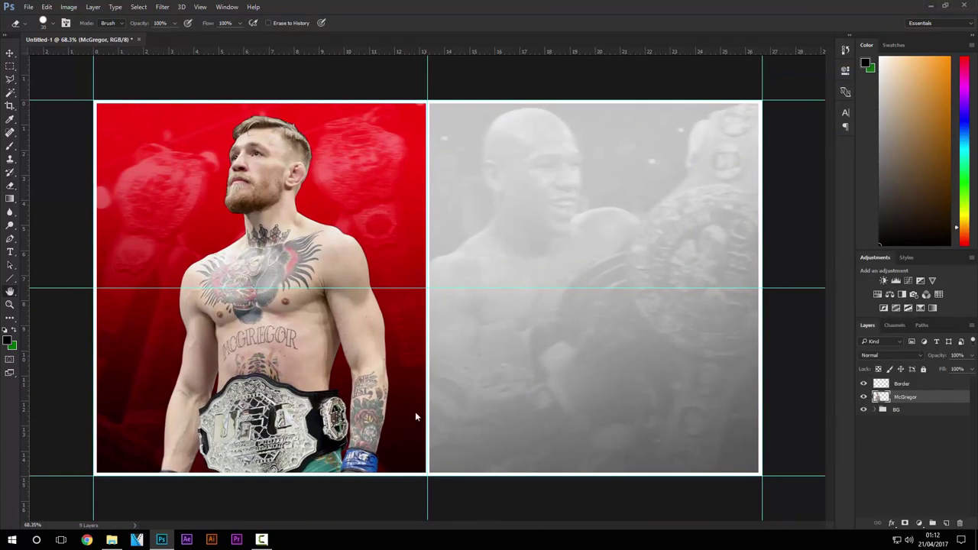
Step: Give the McGregor layer an Outer Glow and a Drop Shadow layer style
{"action": "double_click", "coordinate": [940, 396]}
{"action": "left_click", "coordinate": [592, 416]}
{"action": "left_click", "coordinate": [771, 271]}
{"action": "left_click", "coordinate": [595, 428]}
{"action": "left_click", "coordinate": [923, 258]}
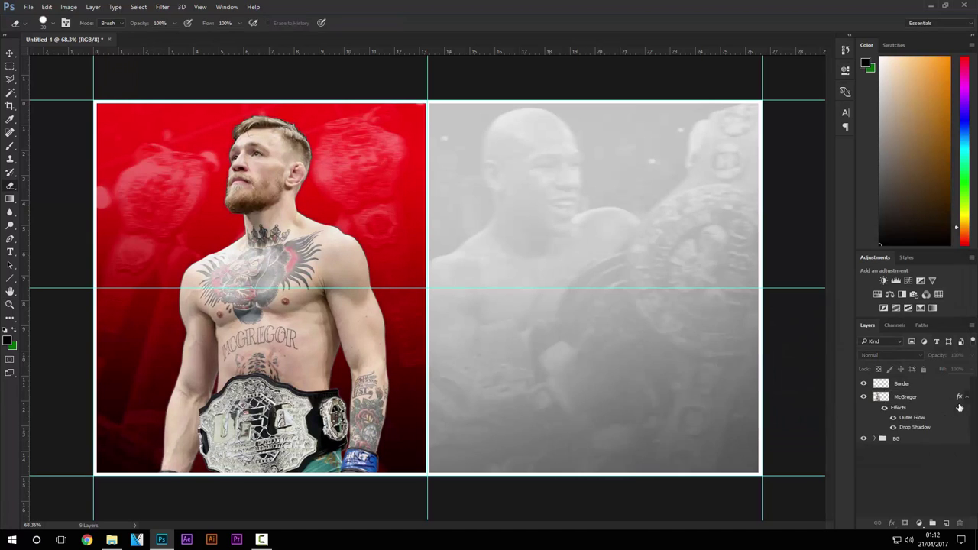
Step: Stretch the Mayweather photo across the right half and move it below the border
{"action": "left_click_drag", "start_coordinate": [321, 168], "coordinate": [615, 168]}
{"action": "key", "text": "Return"}
{"action": "key", "text": "ctrl+bracketleft"}
Step: Select the right half with a rectangular marquee, deselect it, then zoom in with the Pen tool
{"action": "key", "text": "m"}
{"action": "left_click_drag", "start_coordinate": [436, 102], "coordinate": [760, 452]}
{"action": "right_click", "coordinate": [703, 169]}
{"action": "left_click", "coordinate": [734, 247]}
{"action": "scroll", "coordinate": [445, 432], "scroll_direction": "up", "scroll_amount": 3}
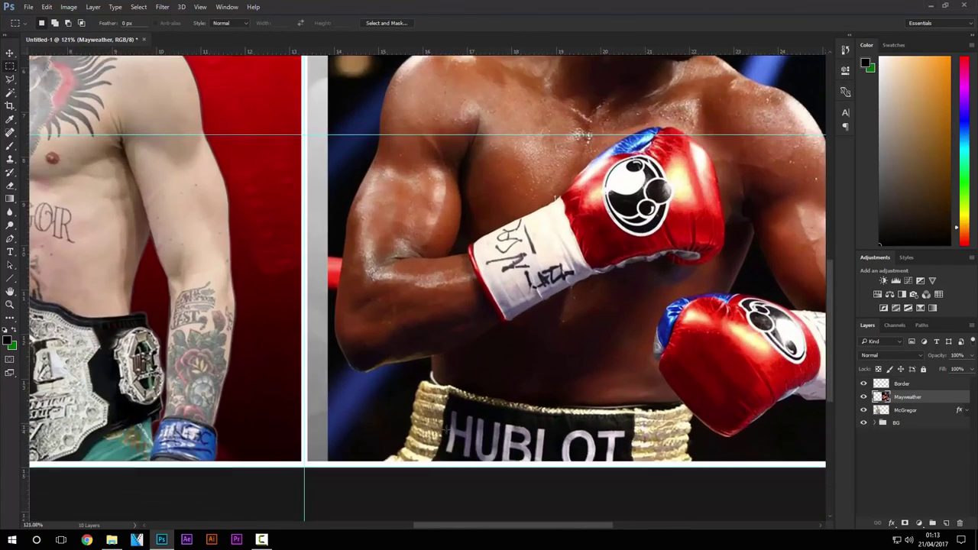
{"action": "key", "text": "p"}
{"action": "scroll", "coordinate": [445, 431], "scroll_direction": "up", "scroll_amount": 4}
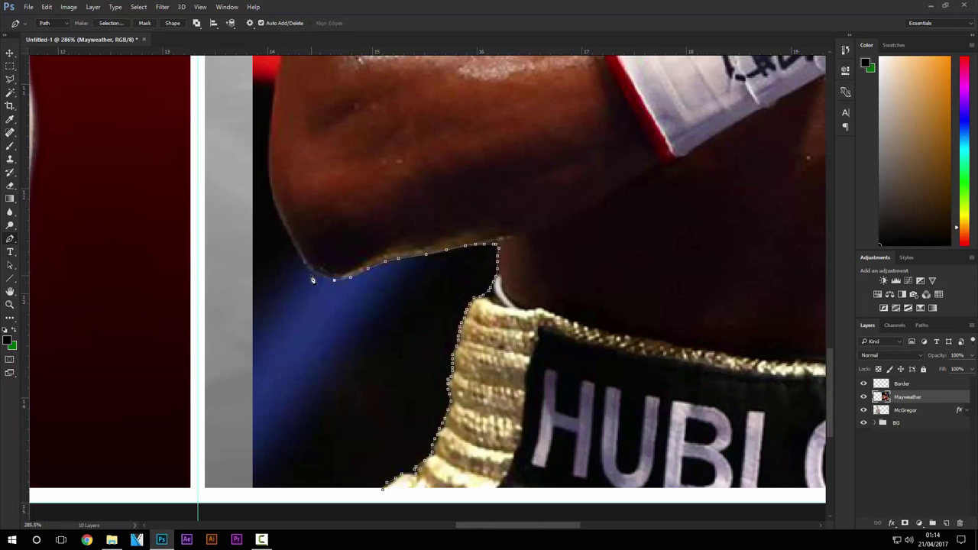
Step: Trace Pen anchors along Mayweather's arm, upper arm, neck and around his head
{"action": "scroll", "coordinate": [269, 173], "scroll_direction": "up", "scroll_amount": 5}
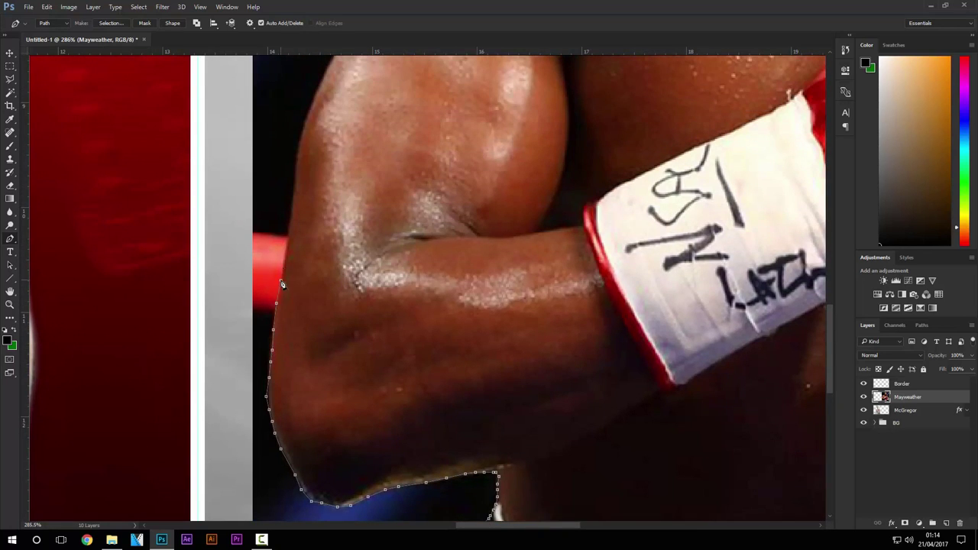
{"action": "scroll", "coordinate": [325, 189], "scroll_direction": "up", "scroll_amount": 3}
{"action": "left_click", "coordinate": [308, 258]}
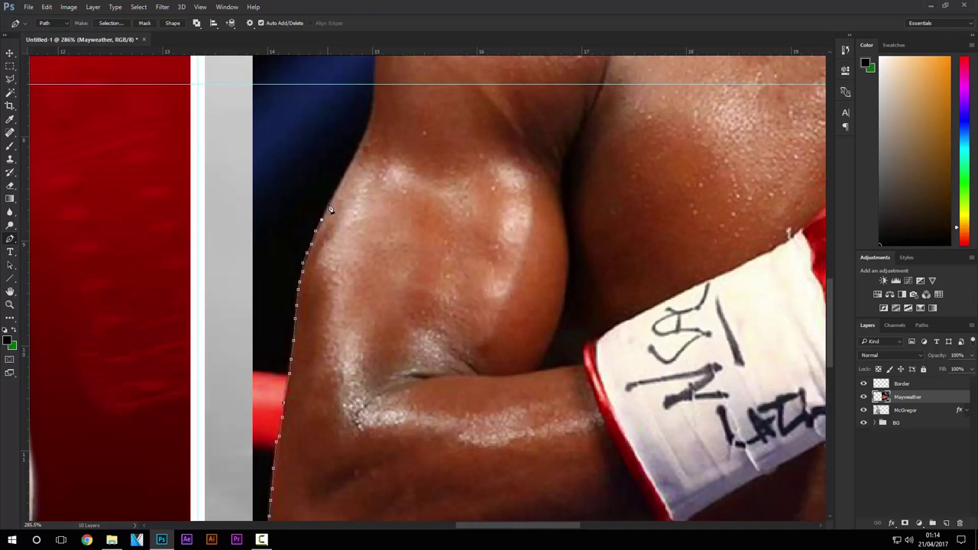
{"action": "scroll", "coordinate": [374, 96], "scroll_direction": "up", "scroll_amount": 1}
{"action": "scroll", "coordinate": [382, 229], "scroll_direction": "up", "scroll_amount": 6}
{"action": "left_click", "coordinate": [380, 372]}
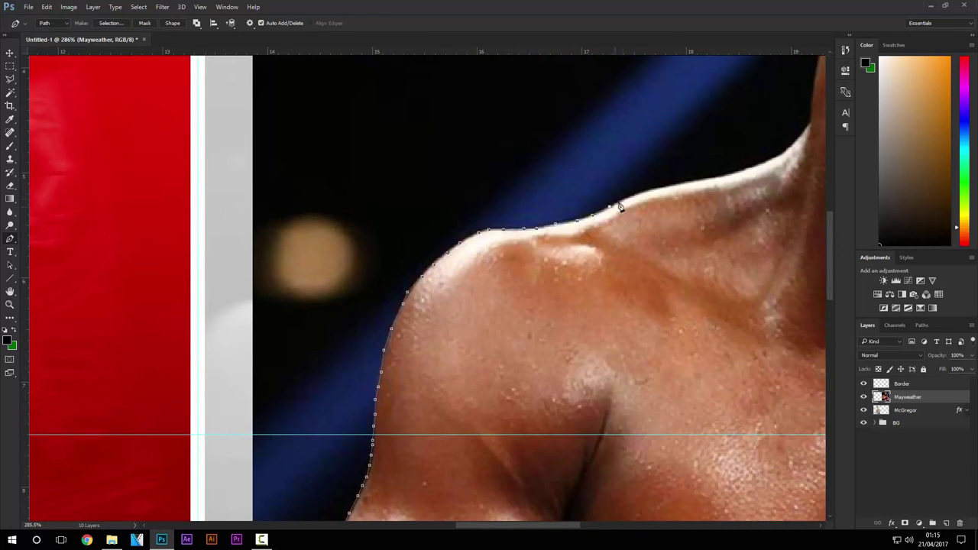
{"action": "left_click", "coordinate": [810, 123]}
{"action": "scroll", "coordinate": [811, 123], "scroll_direction": "right", "scroll_amount": 3}
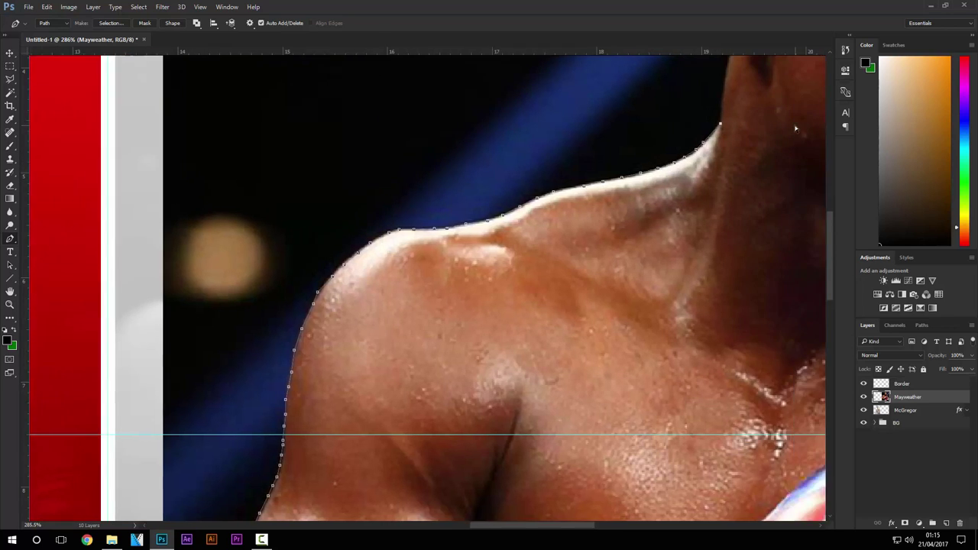
{"action": "scroll", "coordinate": [659, 337], "scroll_direction": "up", "scroll_amount": 5}
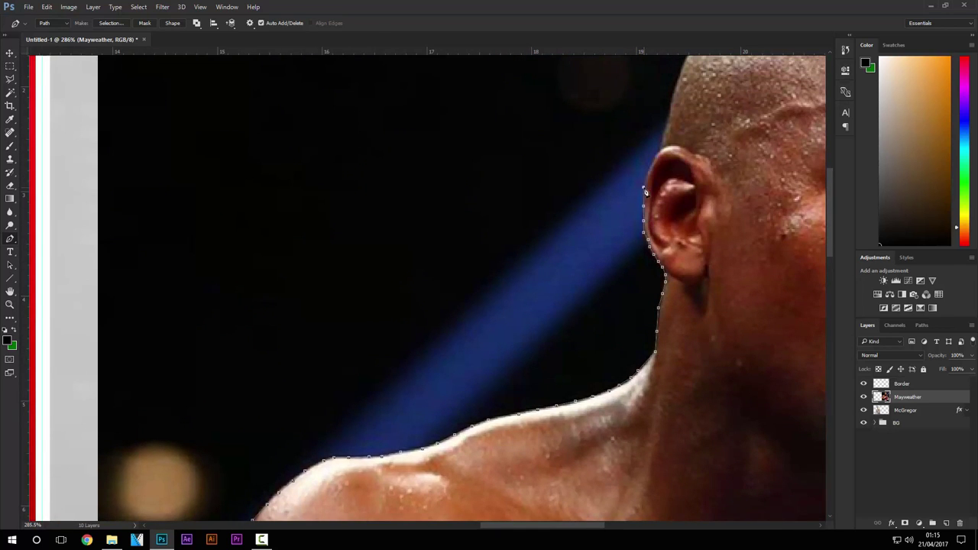
{"action": "left_click", "coordinate": [681, 71]}
{"action": "scroll", "coordinate": [702, 156], "scroll_direction": "up", "scroll_amount": 2}
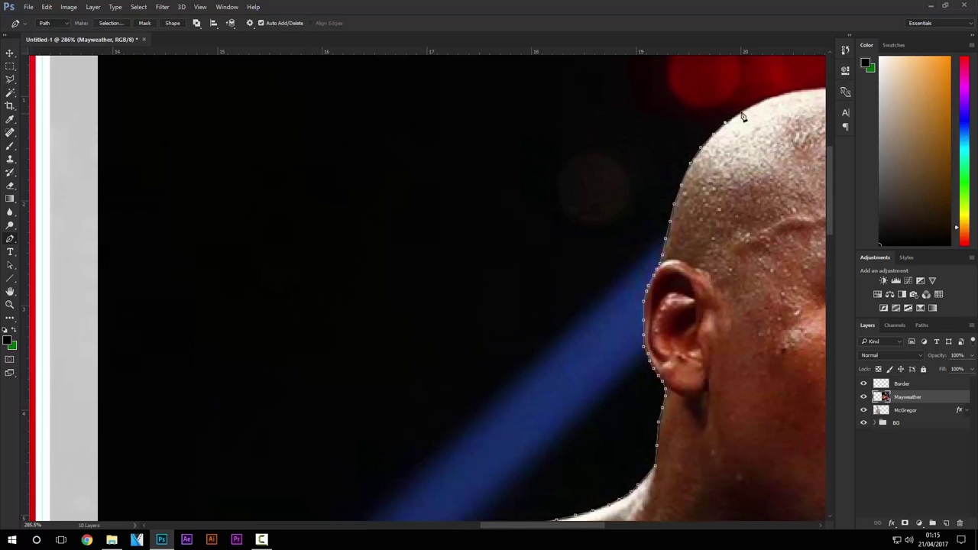
{"action": "scroll", "coordinate": [760, 94], "scroll_direction": "right", "scroll_amount": 3}
{"action": "left_click", "coordinate": [810, 117]}
{"action": "scroll", "coordinate": [810, 117], "scroll_direction": "right", "scroll_amount": 3}
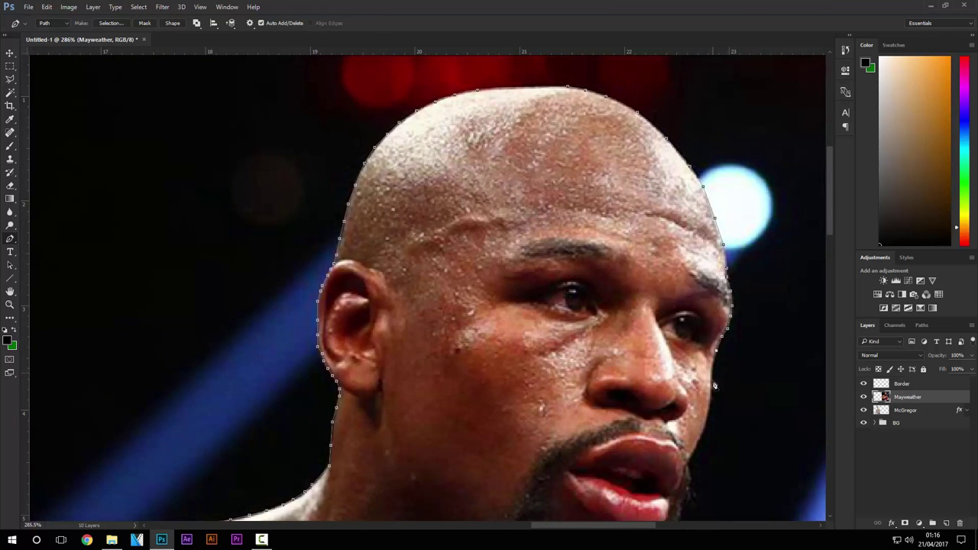
Step: Continue the Pen outline down past the lips, along the shoulder and the glove's lower edge
{"action": "left_click", "coordinate": [693, 462]}
{"action": "scroll", "coordinate": [693, 462], "scroll_direction": "down", "scroll_amount": 2}
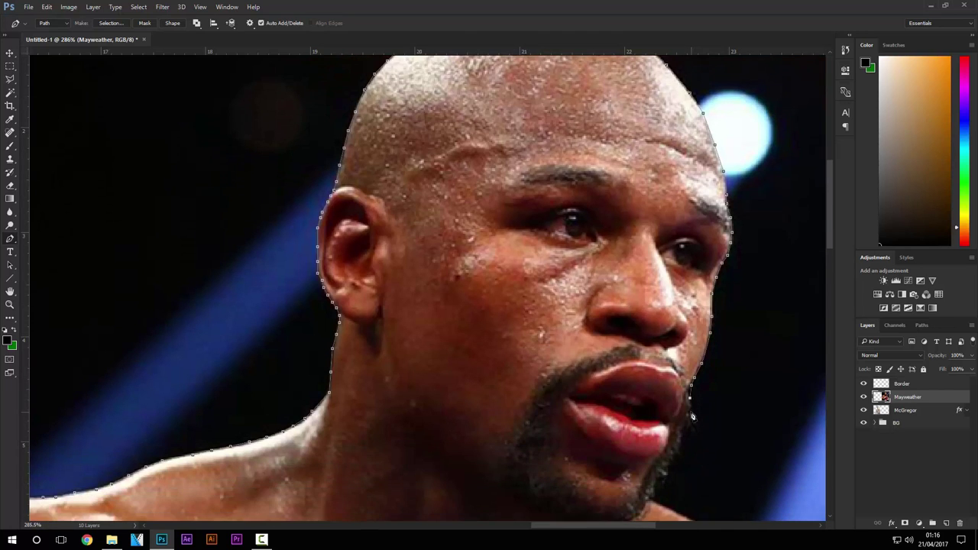
{"action": "scroll", "coordinate": [672, 517], "scroll_direction": "down", "scroll_amount": 4}
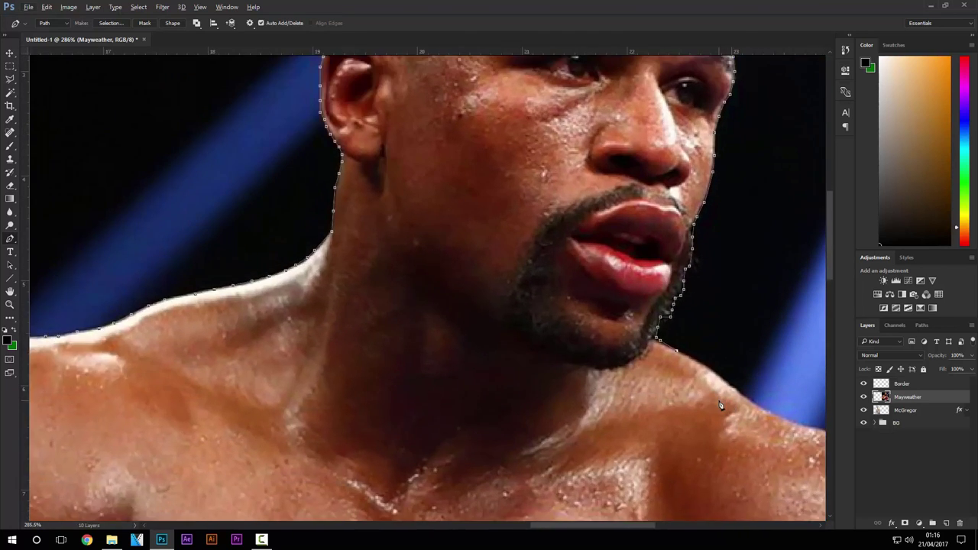
{"action": "scroll", "coordinate": [617, 382], "scroll_direction": "right", "scroll_amount": 2}
{"action": "left_click", "coordinate": [776, 471]}
{"action": "scroll", "coordinate": [776, 419], "scroll_direction": "down", "scroll_amount": 3}
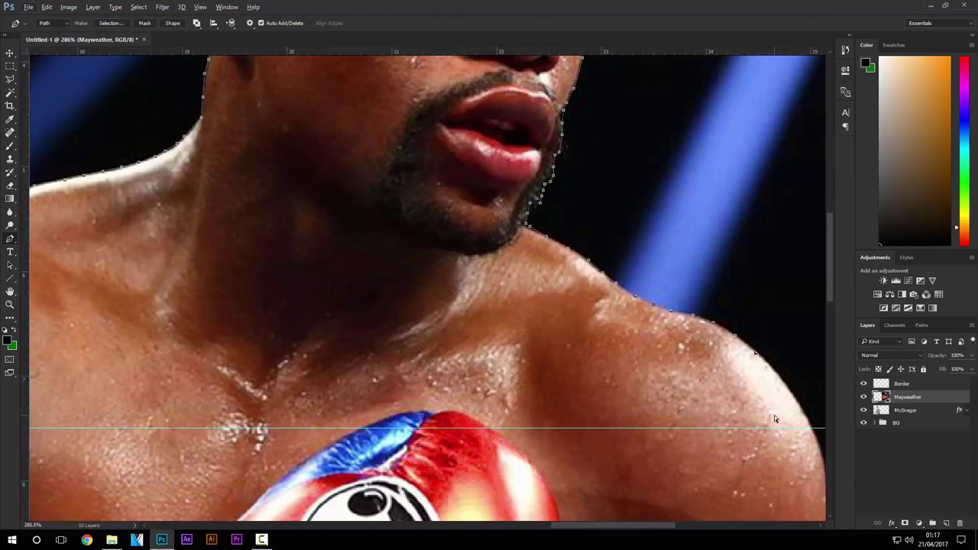
{"action": "scroll", "coordinate": [776, 419], "scroll_direction": "right", "scroll_amount": 2}
{"action": "left_click", "coordinate": [730, 425]}
{"action": "scroll", "coordinate": [746, 495], "scroll_direction": "down", "scroll_amount": 2}
{"action": "scroll", "coordinate": [761, 497], "scroll_direction": "down", "scroll_amount": 2}
{"action": "scroll", "coordinate": [791, 469], "scroll_direction": "down", "scroll_amount": 3}
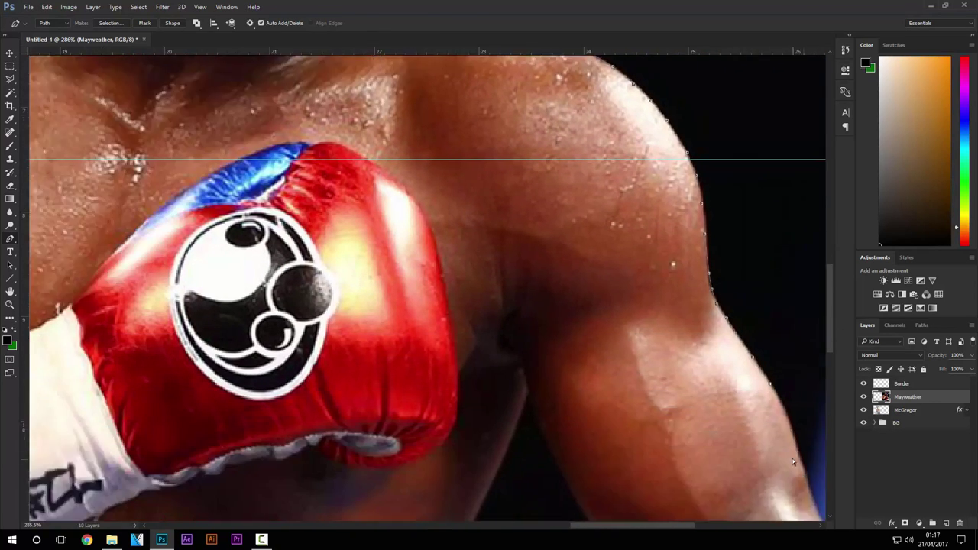
{"action": "scroll", "coordinate": [756, 412], "scroll_direction": "right", "scroll_amount": 2}
{"action": "scroll", "coordinate": [724, 355], "scroll_direction": "down", "scroll_amount": 2}
{"action": "scroll", "coordinate": [763, 461], "scroll_direction": "down", "scroll_amount": 3}
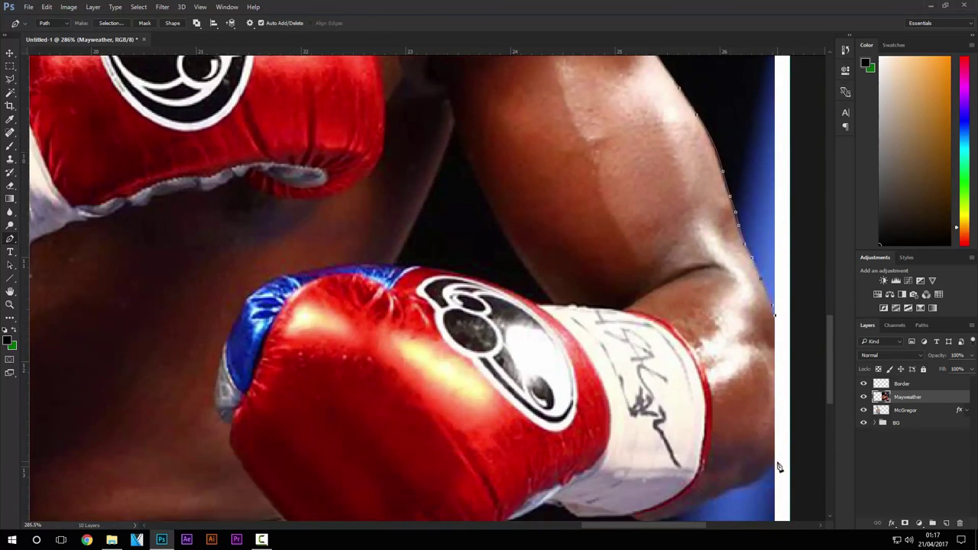
{"action": "left_click", "coordinate": [691, 508]}
{"action": "scroll", "coordinate": [686, 414], "scroll_direction": "down", "scroll_amount": 2}
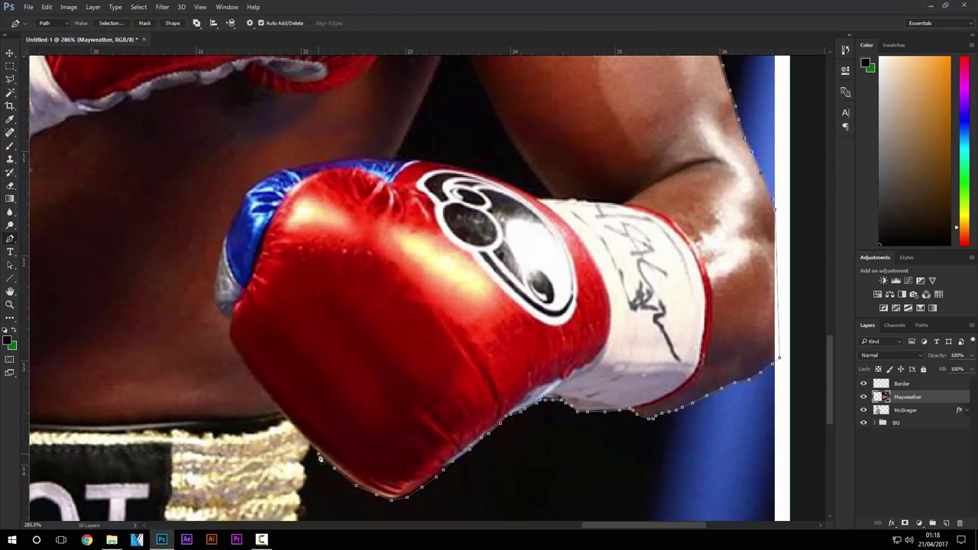
{"action": "scroll", "coordinate": [298, 481], "scroll_direction": "down", "scroll_amount": 2}
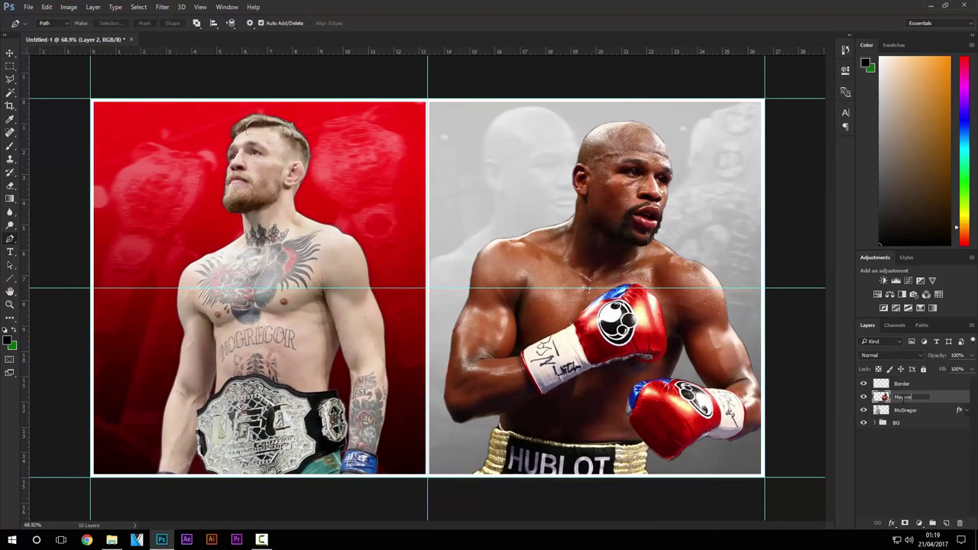
Step: Name the cut-out layer Mayweather and lighten the dark overlay layer to 55% opacity
{"action": "key", "text": "Return"}
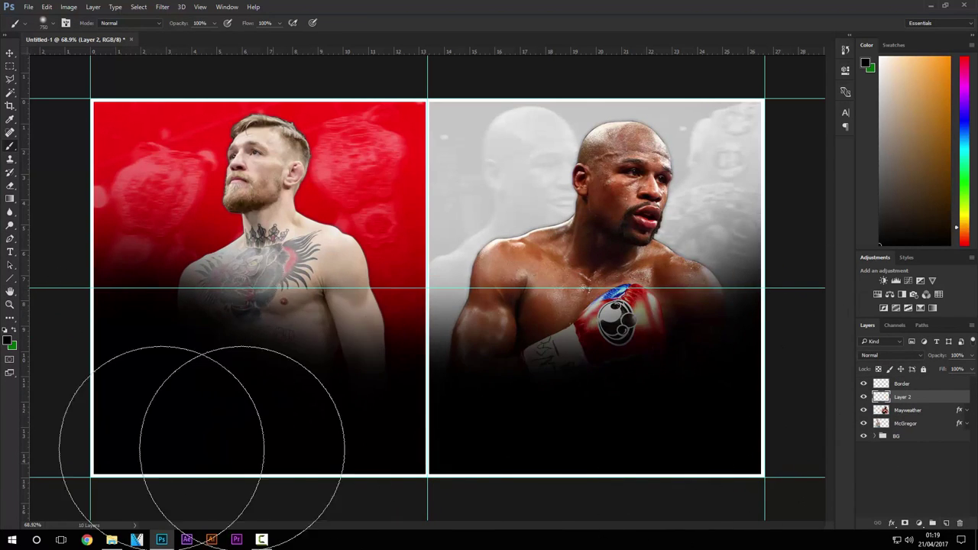
{"action": "left_click", "coordinate": [890, 355]}
{"action": "key", "text": "Escape"}
{"action": "left_click_drag", "start_coordinate": [937, 355], "coordinate": [917, 356]}
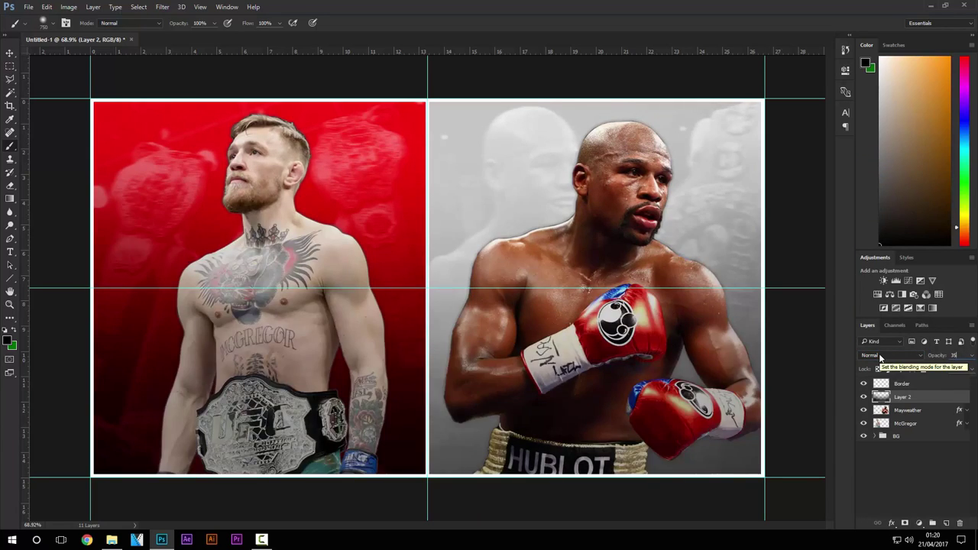
Step: Clear the selection and paint soft white spots across both backgrounds
{"action": "key", "text": "e"}
{"action": "double_click", "coordinate": [86, 96]}
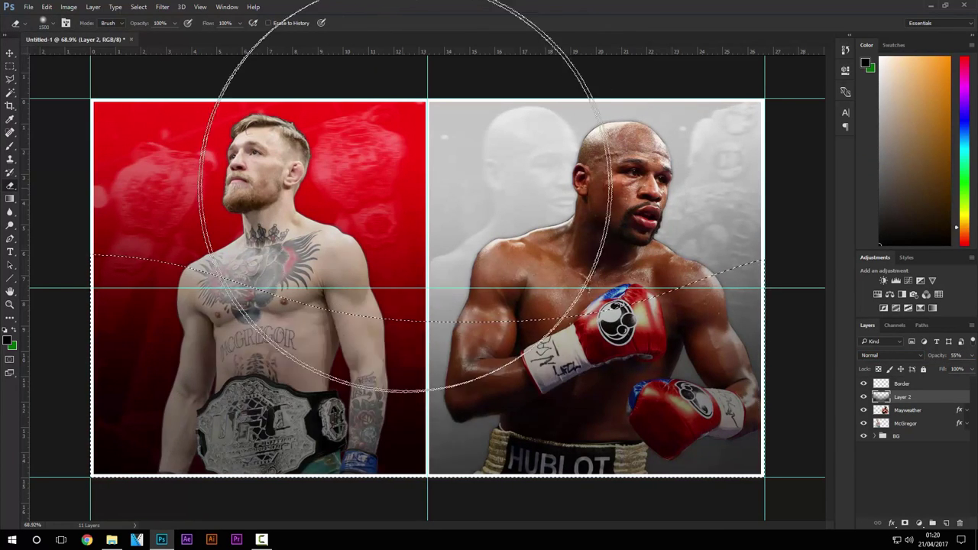
{"action": "key", "text": "ctrl+d"}
{"action": "left_click_drag", "start_coordinate": [114, 130], "coordinate": [243, 134]}
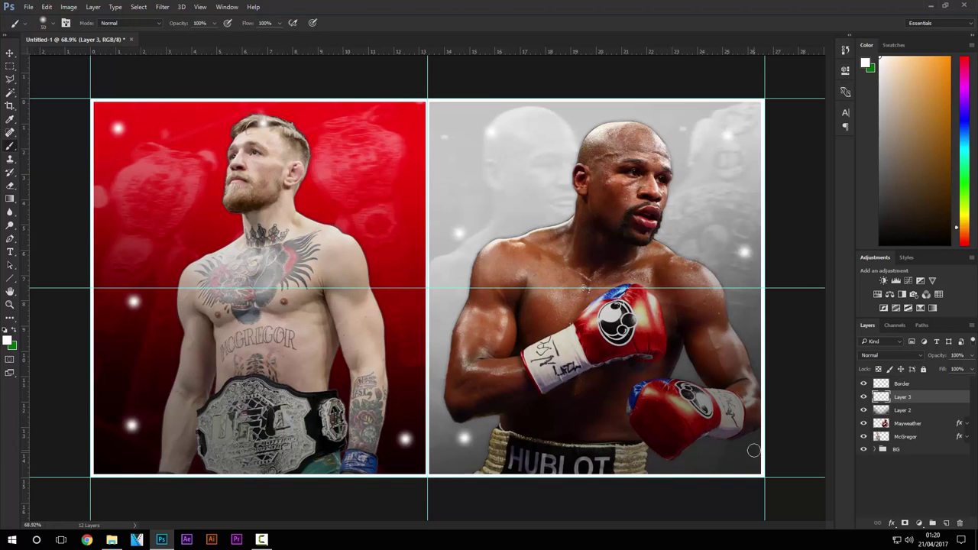
Step: Apply a Motion Blur to the white dots and set their layer to Screen blending
{"action": "left_click", "coordinate": [162, 7]}
{"action": "left_click", "coordinate": [325, 186]}
{"action": "left_click", "coordinate": [774, 273]}
{"action": "left_click", "coordinate": [890, 355]}
{"action": "left_click", "coordinate": [886, 268]}
Step: Soften the dots further with a Gaussian Blur and select a much larger grunge brush
{"action": "left_click", "coordinate": [162, 7]}
{"action": "left_click", "coordinate": [321, 164]}
{"action": "left_click", "coordinate": [720, 338]}
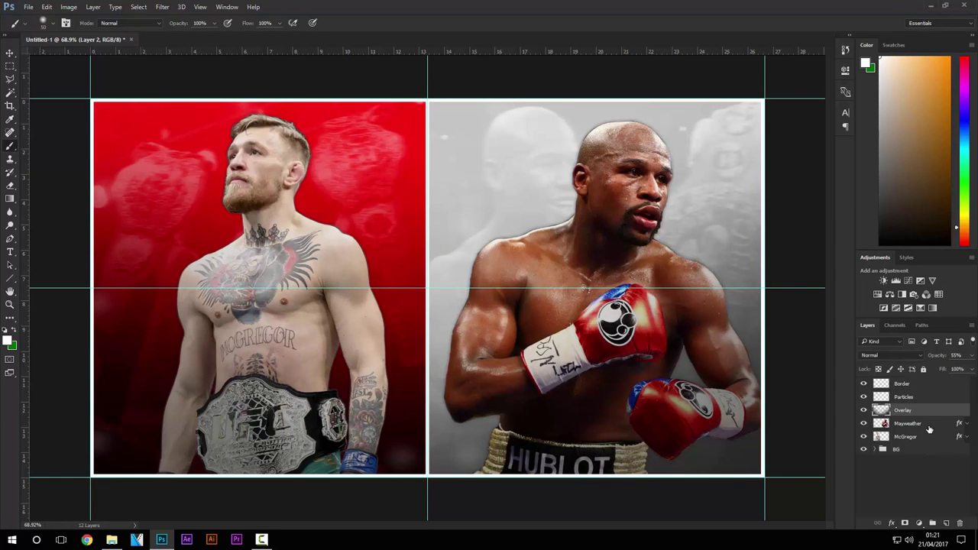
{"action": "left_click", "coordinate": [45, 23]}
{"action": "key", "text": "ctrl+minus"}
{"action": "key", "text": "ctrl+minus"}
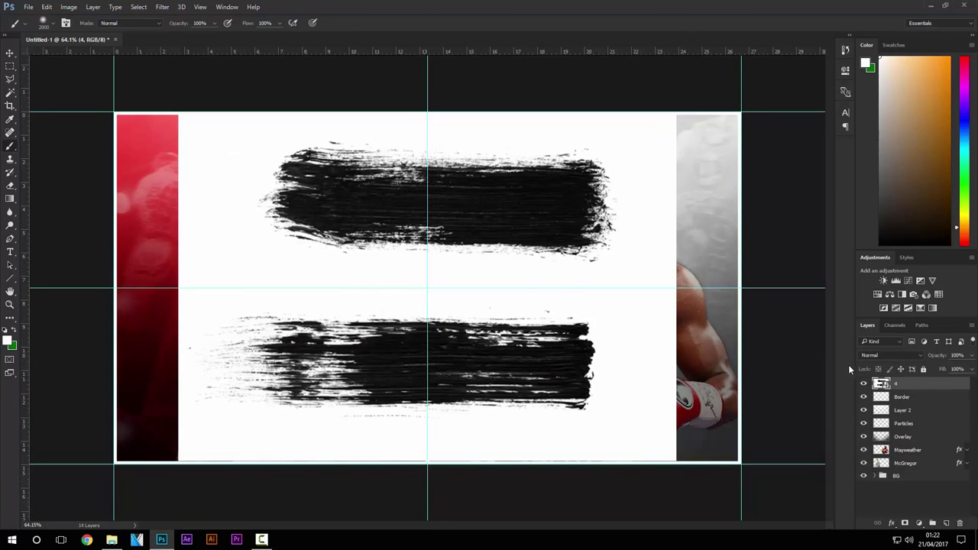
Step: Delete the lower brush stroke, remove the white around the top one, and move it bottom-left
{"action": "key", "text": "Delete"}
{"action": "key", "text": "w"}
{"action": "left_click", "coordinate": [613, 257]}
{"action": "key", "text": "Delete"}
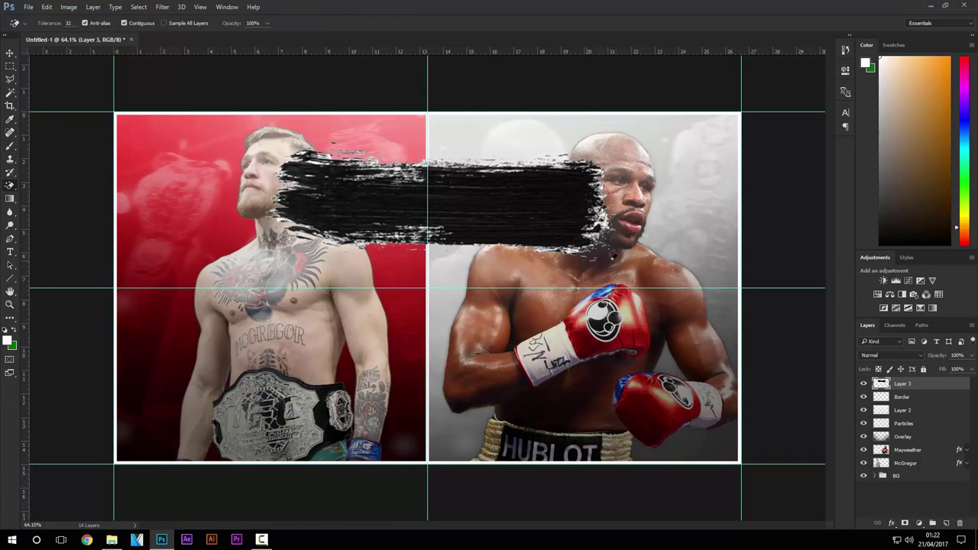
{"action": "left_click_drag", "start_coordinate": [531, 233], "coordinate": [361, 424]}
Step: Give the stroke a white Color Overlay, resize it, place it below the particles and tilt it about 2.57°
{"action": "double_click", "coordinate": [948, 383]}
{"action": "left_click", "coordinate": [469, 428]}
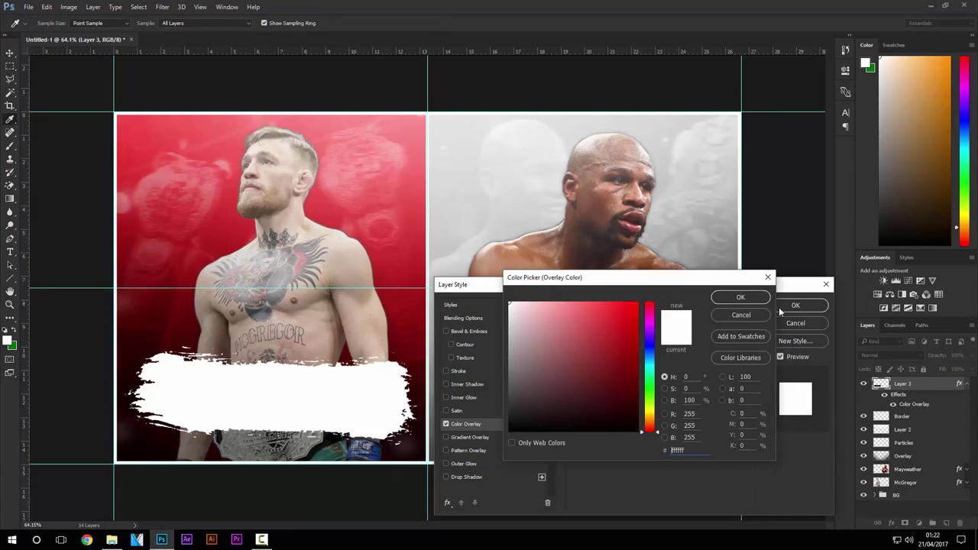
{"action": "left_click", "coordinate": [784, 296]}
{"action": "key", "text": "ctrl+t"}
{"action": "left_click_drag", "start_coordinate": [425, 343], "coordinate": [433, 340]}
{"action": "left_click_drag", "start_coordinate": [901, 382], "coordinate": [905, 449]}
{"action": "key", "text": "ctrl+t"}
{"action": "left_click_drag", "start_coordinate": [456, 323], "coordinate": [459, 332]}
{"action": "key", "text": "Return"}
Step: Add black 67.9 pt MCGREGOR text on the banner, merge it, and add a drop shadow
{"action": "key", "text": "t"}
{"action": "left_click", "coordinate": [355, 23]}
{"action": "left_click_drag", "start_coordinate": [271, 187], "coordinate": [268, 398]}
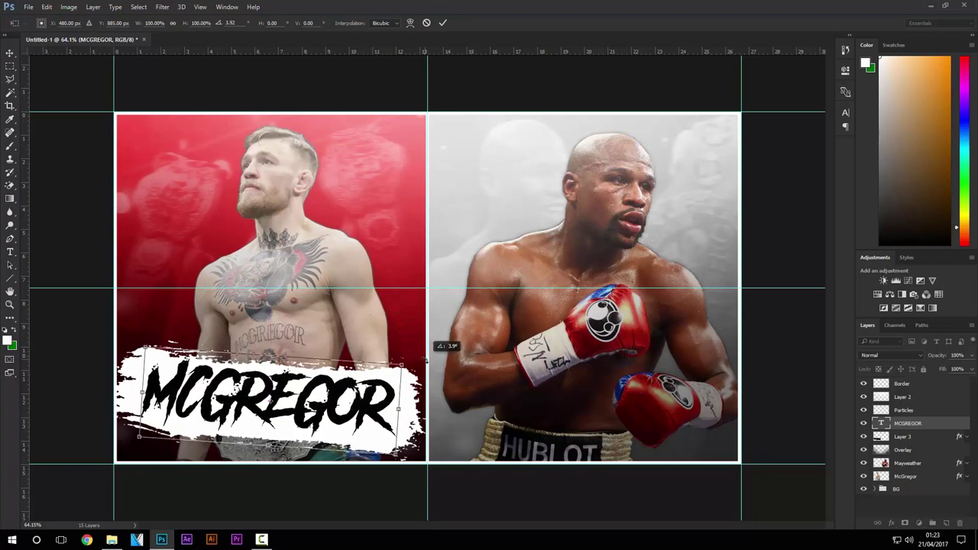
{"action": "key", "text": "ctrl+e"}
{"action": "double_click", "coordinate": [884, 425]}
{"action": "left_click", "coordinate": [466, 477]}
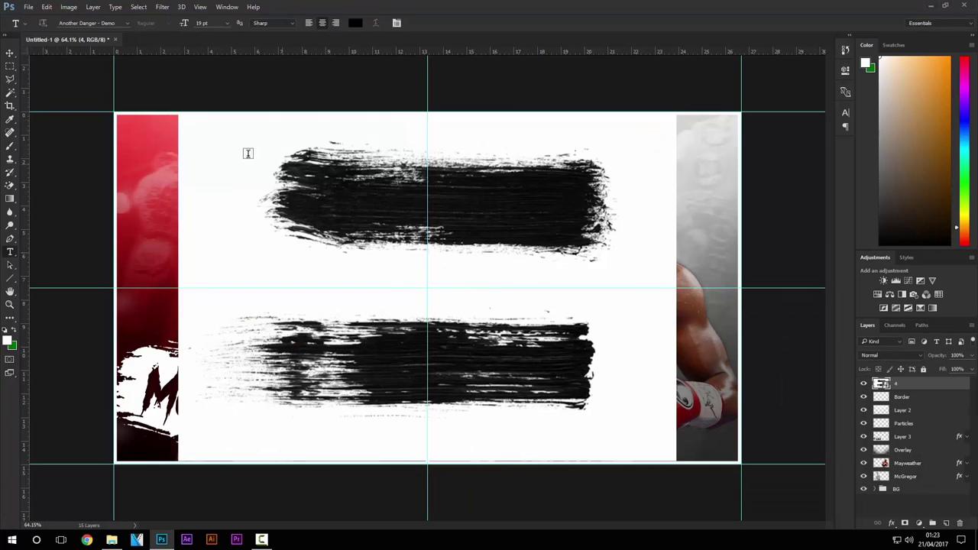
Step: Delete the lower brush stroke and the white background around the remaining stroke
{"action": "key", "text": "m"}
{"action": "left_click_drag", "start_coordinate": [115, 288], "coordinate": [740, 461]}
{"action": "right_click", "coordinate": [524, 203]}
{"action": "key", "text": "Escape"}
{"action": "right_click", "coordinate": [507, 235]}
{"action": "left_click", "coordinate": [539, 312]}
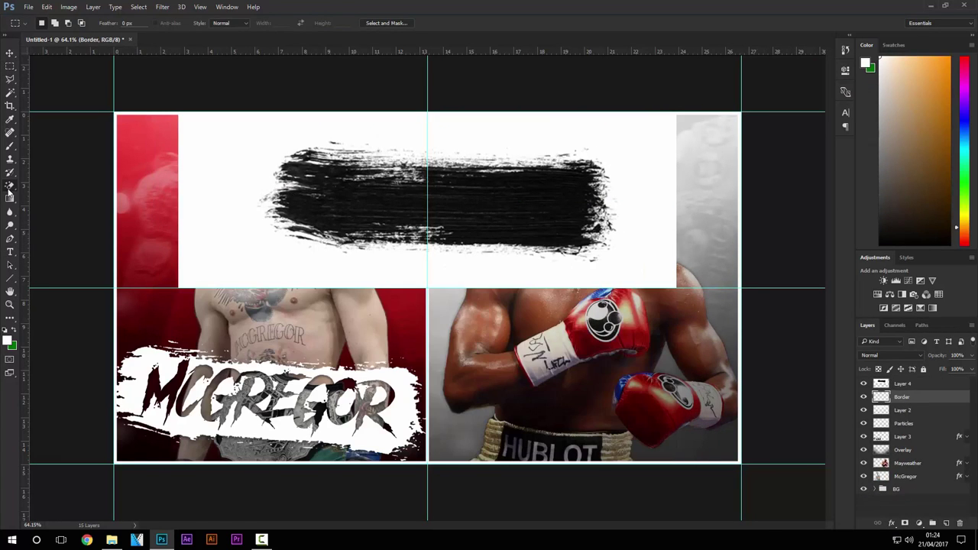
{"action": "left_click", "coordinate": [663, 155]}
{"action": "key", "text": "Delete"}
Step: Place the white stroke on Mayweather's lower half and merge enlarged MAYWEATHER text onto it
{"action": "key", "text": "ctrl+t"}
{"action": "left_click_drag", "start_coordinate": [439, 203], "coordinate": [665, 387]}
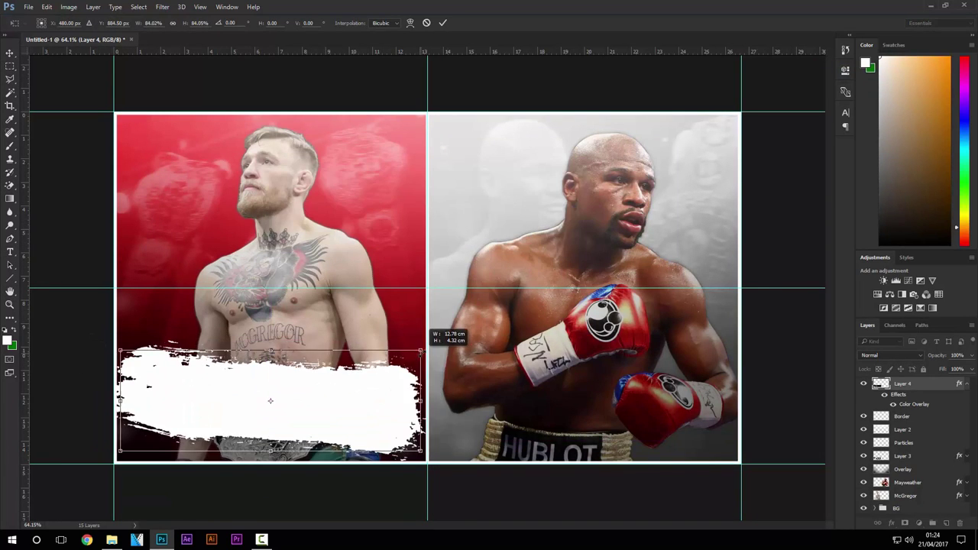
{"action": "key", "text": "Return"}
{"action": "key", "text": "ctrl+v"}
{"action": "left_click_drag", "start_coordinate": [218, 239], "coordinate": [690, 370]}
{"action": "key", "text": "Return"}
{"action": "key", "text": "ctrl+e"}
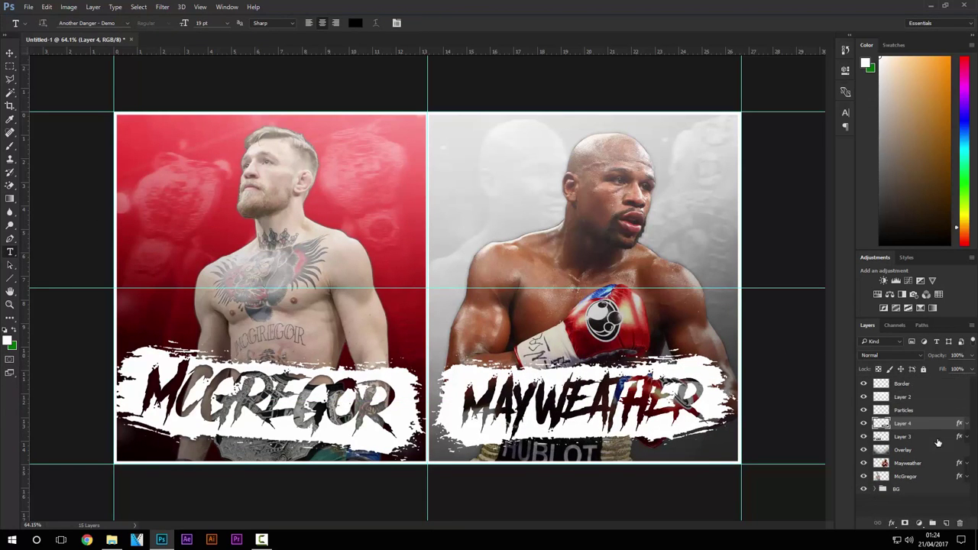
Step: Group both name banner layers and rename the group Text Box
{"action": "left_click", "coordinate": [968, 439], "text": "shift"}
{"action": "key", "text": "ctrl+g"}
{"action": "double_click", "coordinate": [902, 423]}
{"action": "type", "text": "Text Box"}
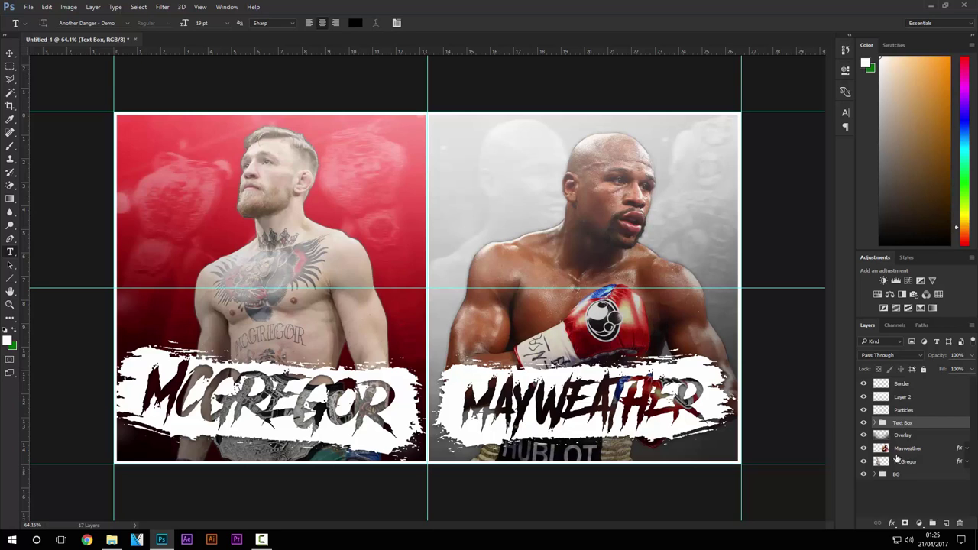
Step: Add VS text between the two names in a chosen font
{"action": "left_click", "coordinate": [86, 23]}
{"action": "left_click", "coordinate": [427, 405]}
{"action": "type", "text": "VS"}
{"action": "key", "text": "ctrl+Return"}
{"action": "key", "text": "ctrl+t"}
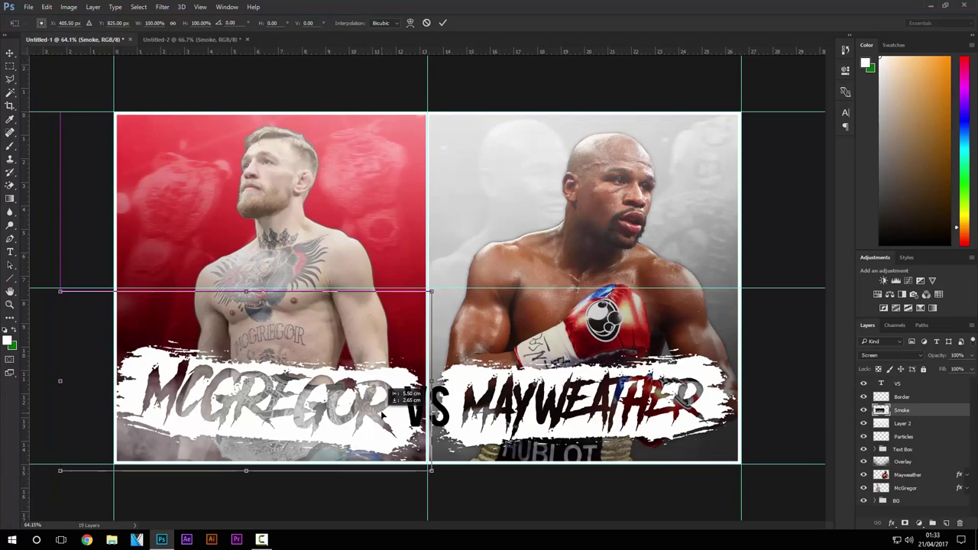
Step: Move the smoke layer below Mayweather and add a duplicate shifted to the right
{"action": "left_click_drag", "start_coordinate": [902, 410], "coordinate": [922, 482]}
{"action": "key", "text": "ctrl+j"}
{"action": "mouse_move", "coordinate": [443, 353]}
{"action": "left_mouse_down"}
{"action": "mouse_move", "coordinate": [764, 353]}
{"action": "mouse_move", "coordinate": [733, 336]}
{"action": "left_mouse_up"}
{"action": "key", "text": "Return"}
{"action": "key", "text": "t"}
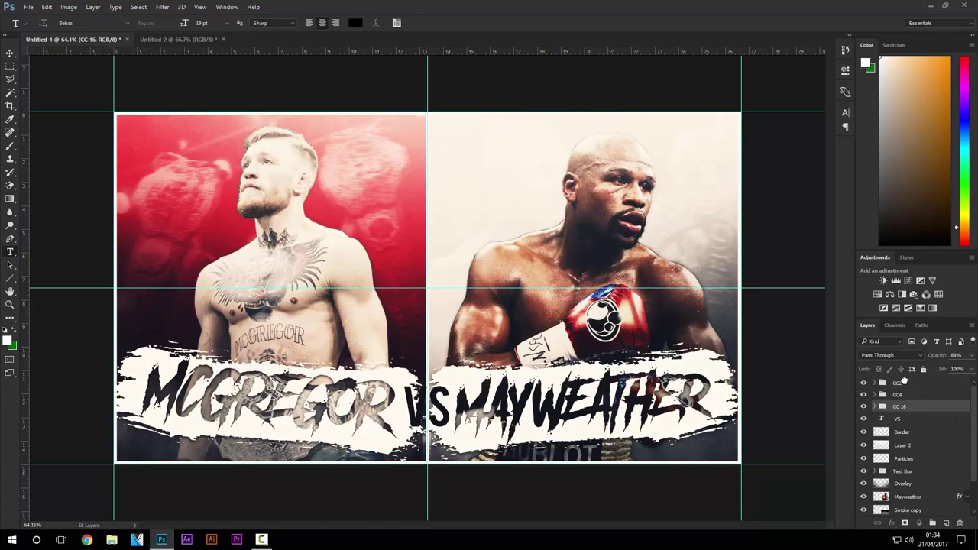
Step: Delete the CC4 colour-grading group and duplicate the McGregor layer at 20% opacity
{"action": "left_click_drag", "start_coordinate": [904, 380], "coordinate": [907, 407]}
{"action": "left_click", "coordinate": [875, 394]}
{"action": "left_click", "coordinate": [932, 406]}
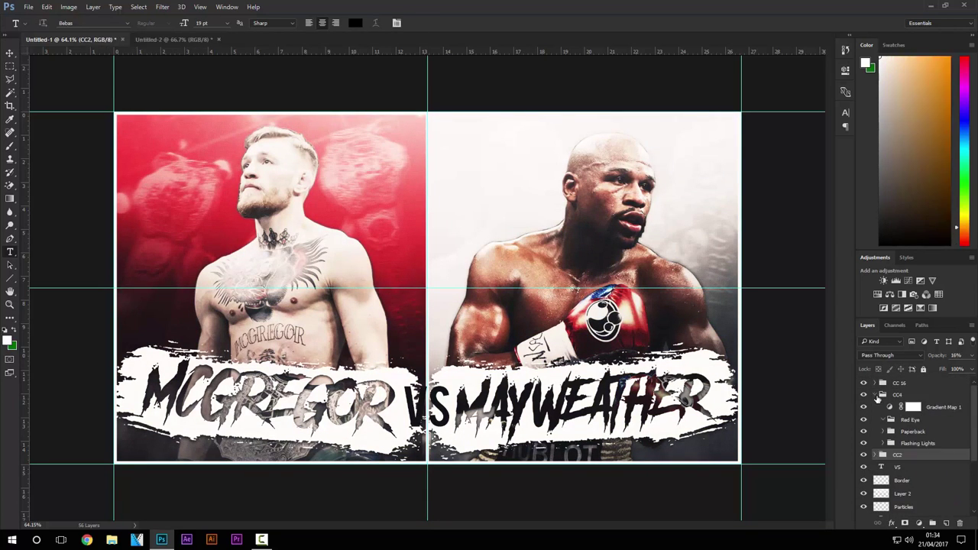
{"action": "left_click", "coordinate": [911, 420]}
{"action": "left_click", "coordinate": [898, 394]}
{"action": "key", "text": "Delete"}
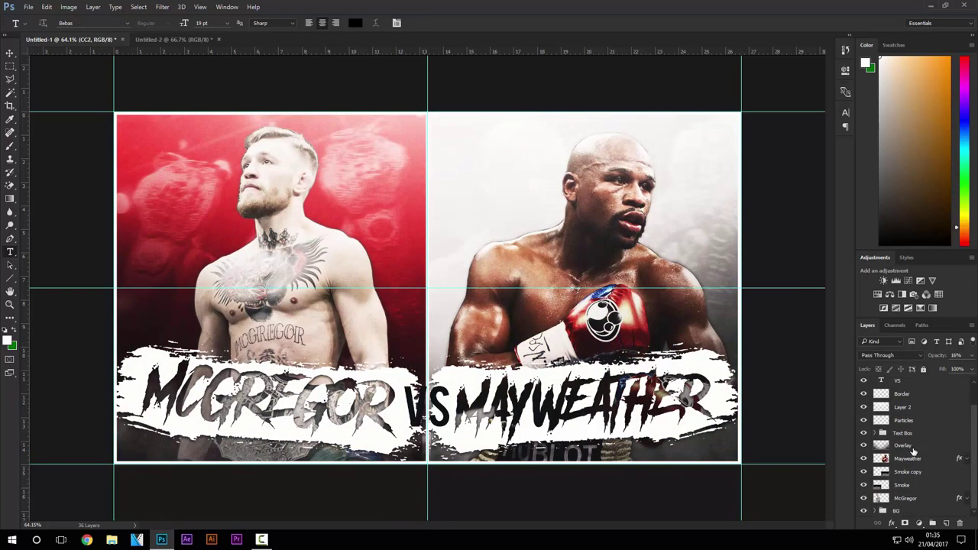
{"action": "key", "text": "ctrl+j"}
{"action": "type", "text": "20"}
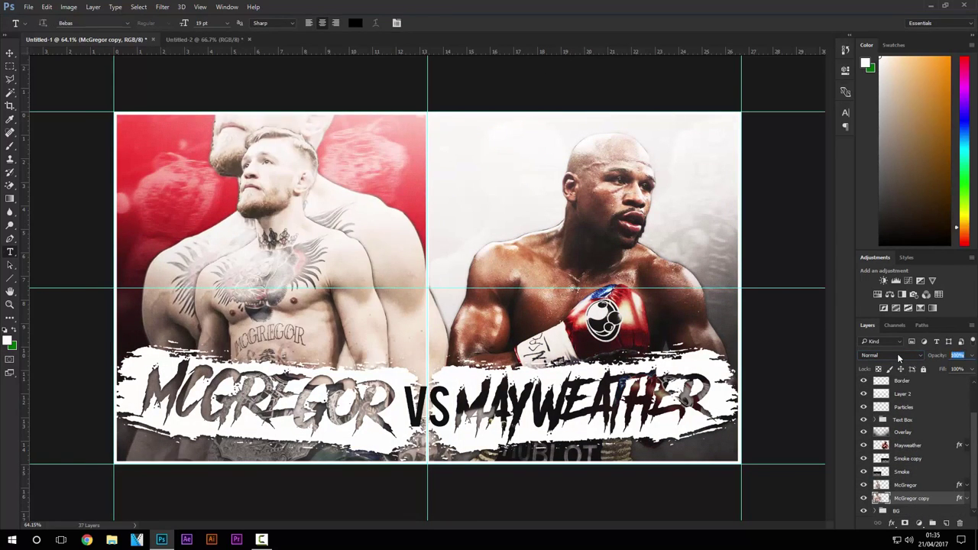
Step: Enlarge the Mayweather copy behind him, set it to 40% opacity and convert it to Black & White
{"action": "left_click_drag", "start_coordinate": [910, 445], "coordinate": [910, 460]}
{"action": "key", "text": "4"}
{"action": "key", "text": "ctrl+alt+shift+b"}
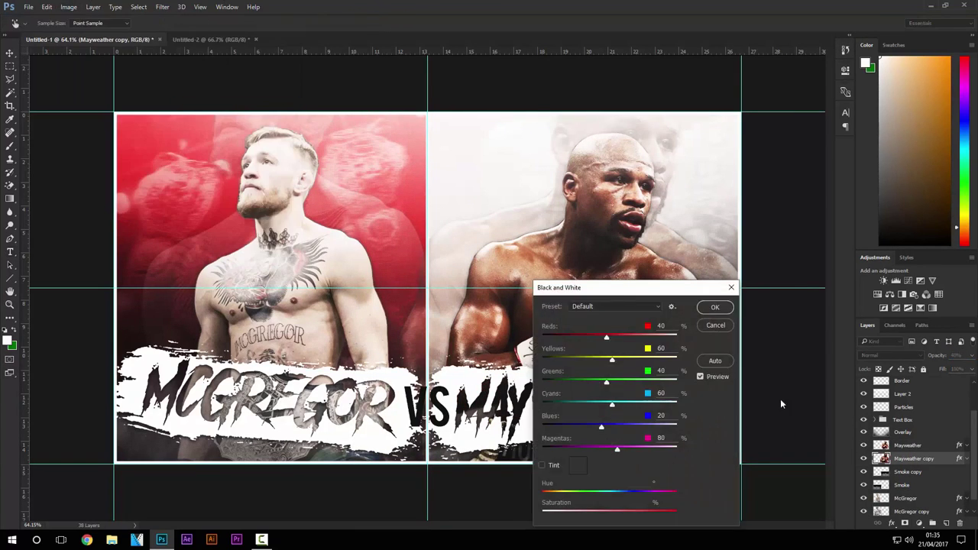
{"action": "key", "text": "Return"}
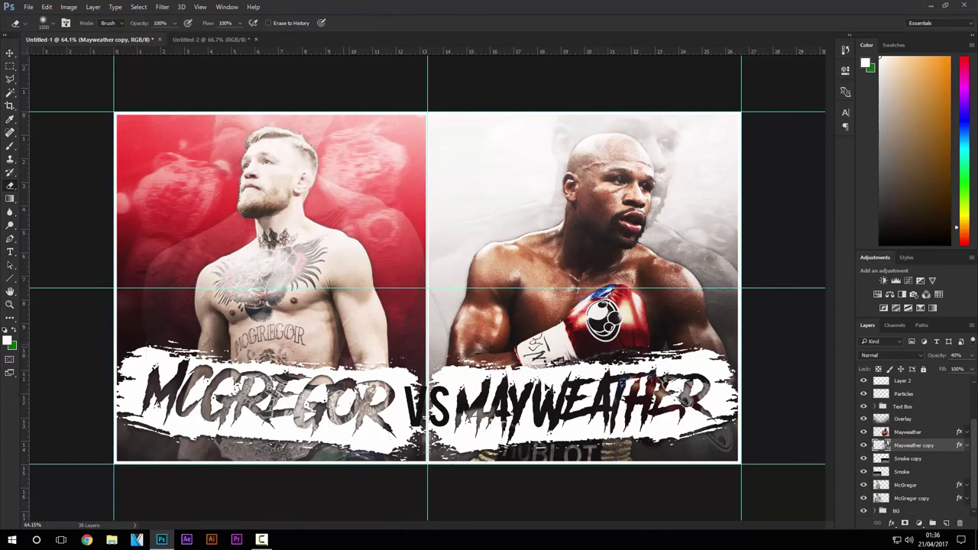